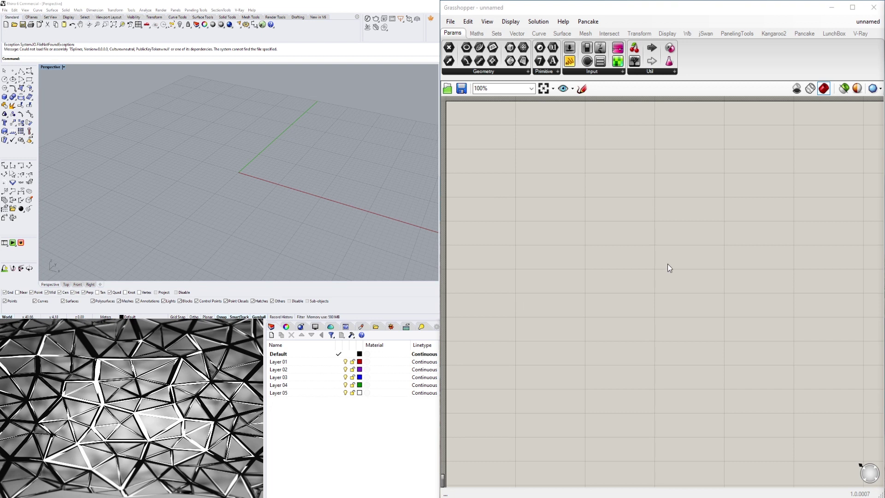
# - Draw an S-shaped control-point curve with four points on the ground plane in the Perspective view
pyautogui.moveTo(312, 175); pyautogui.dragTo(294, 178, button='right')
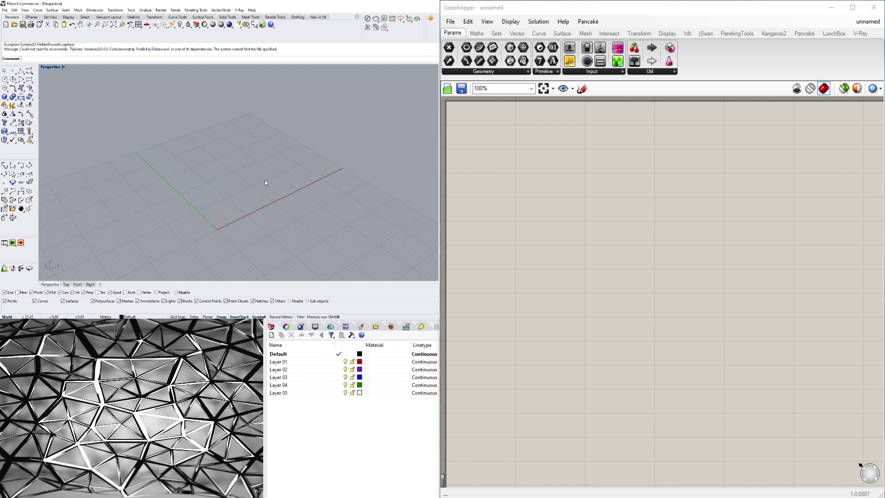
pyautogui.keyDown('shift'); pyautogui.moveTo(265, 183); pyautogui.dragTo(257, 201, button='right'); pyautogui.keyUp('shift')
pyautogui.click(29, 70)
pyautogui.click(209, 207)
pyautogui.click(261, 194)
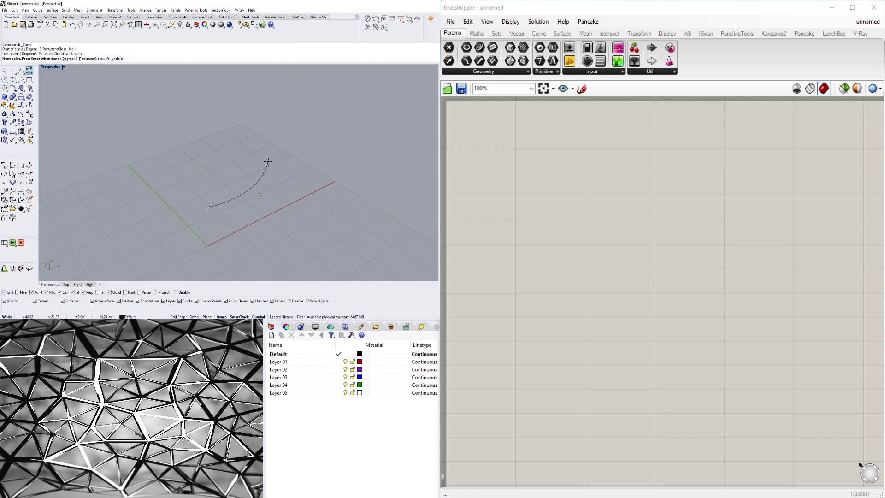
pyautogui.click(262, 156)
pyautogui.click(351, 156)
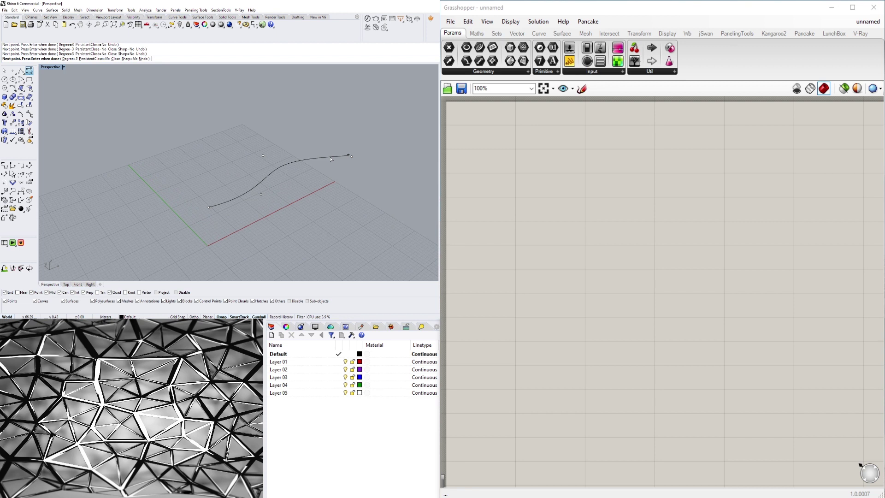
pyautogui.press('Return')
# - Extrude the S-shaped curve vertically upward into a wall-like surface
pyautogui.click(284, 171)
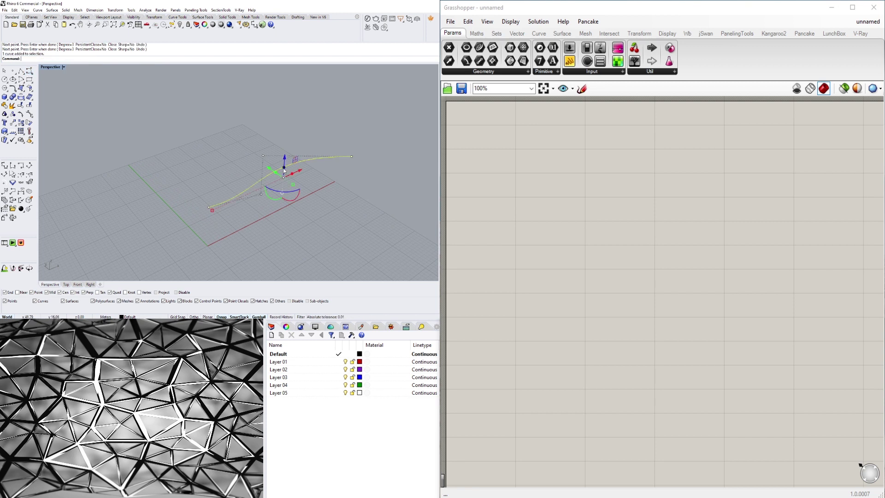
pyautogui.keyDown('ctrl'); pyautogui.moveTo(285, 171); pyautogui.dragTo(300, 120); pyautogui.keyUp('ctrl')
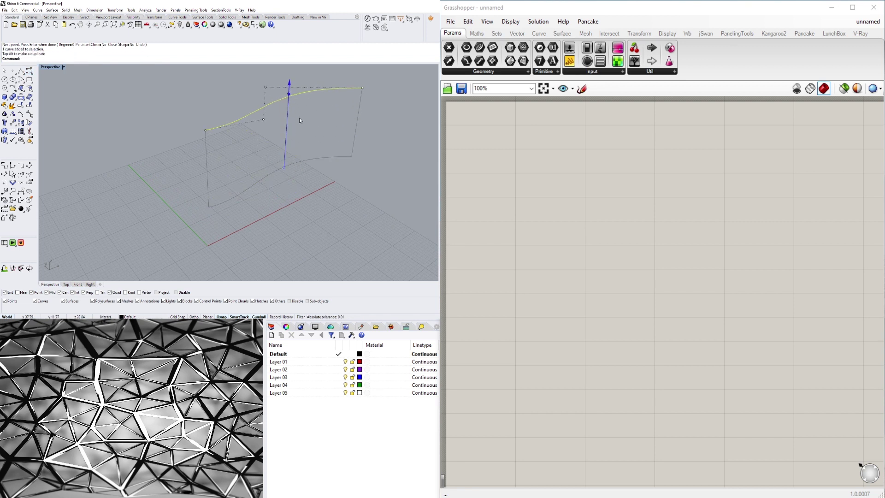
pyautogui.click(325, 200)
pyautogui.moveTo(316, 182); pyautogui.dragTo(259, 106, button='right')
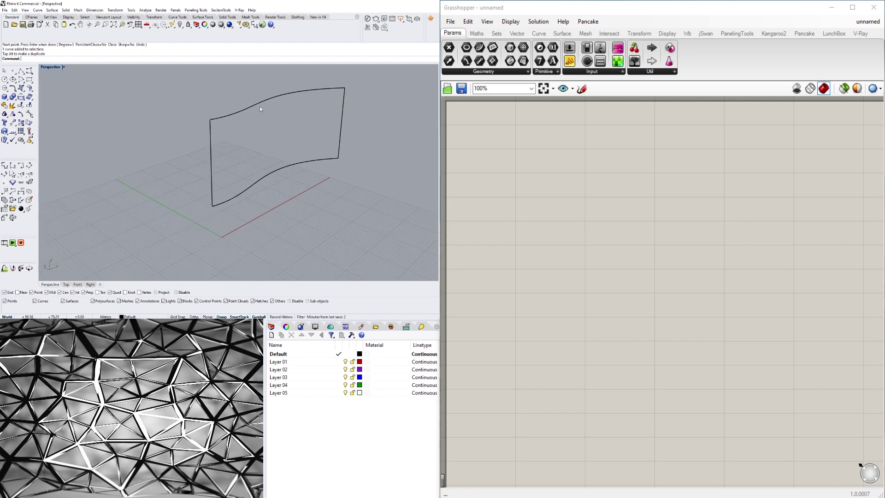
# - Add a Surface parameter to the Grasshopper canvas and reference the extruded Rhino surface in it
pyautogui.click(258, 104)
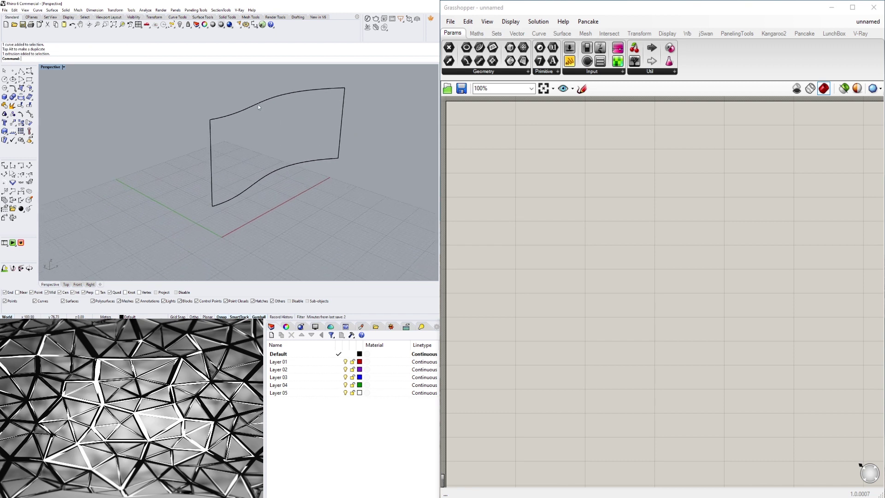
pyautogui.doubleClick(491, 151)
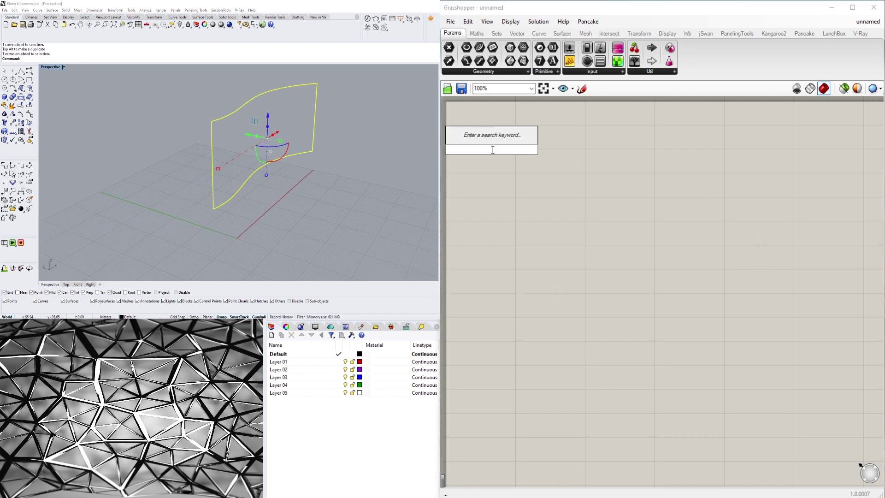
pyautogui.write('surf')
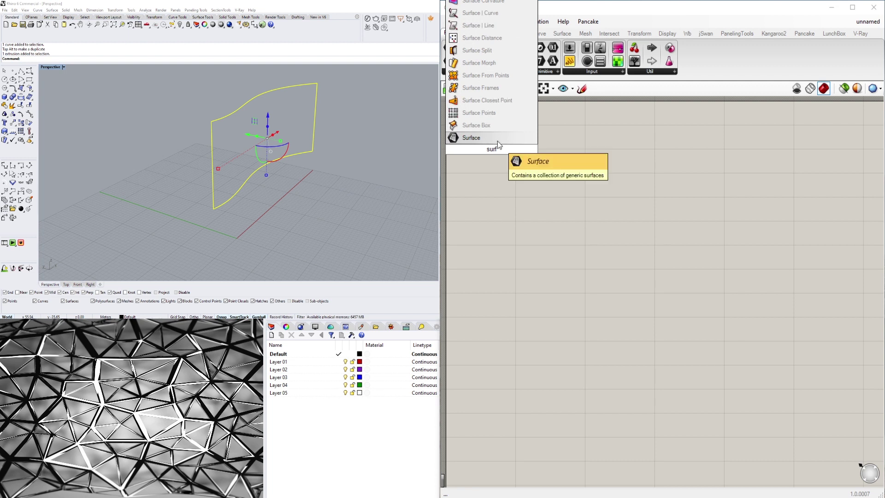
pyautogui.click(478, 140)
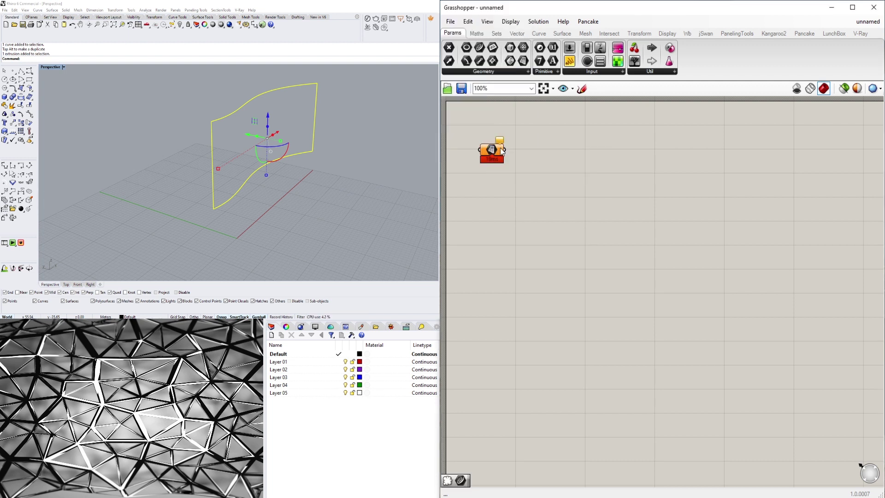
pyautogui.moveTo(499, 148); pyautogui.dragTo(544, 153)
pyautogui.rightClick(545, 153)
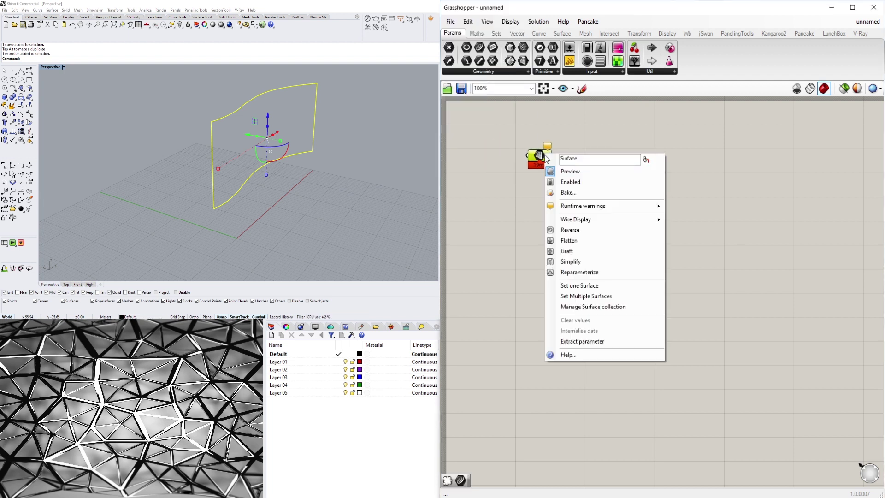
pyautogui.click(580, 286)
pyautogui.click(690, 197)
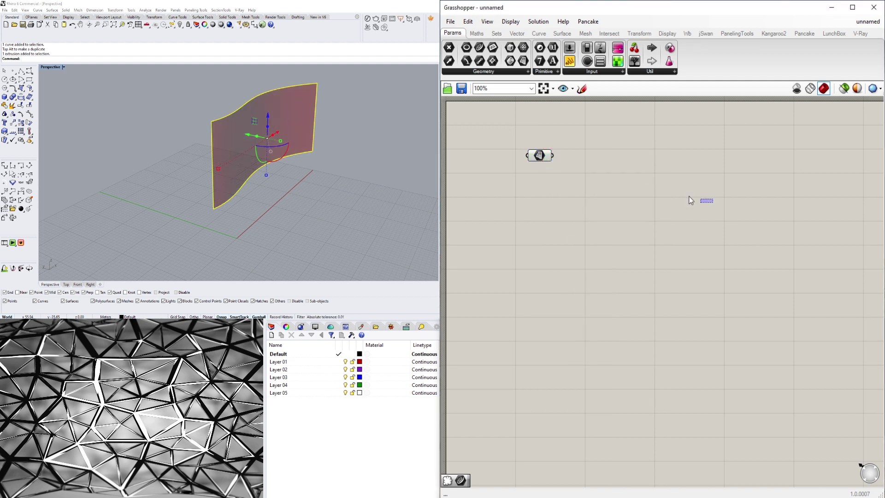
# - Hide the original curve and extrusion in Rhino, leaving only the Grasshopper preview
pyautogui.moveTo(188, 146); pyautogui.dragTo(164, 145, button='right')
pyautogui.press('Escape')
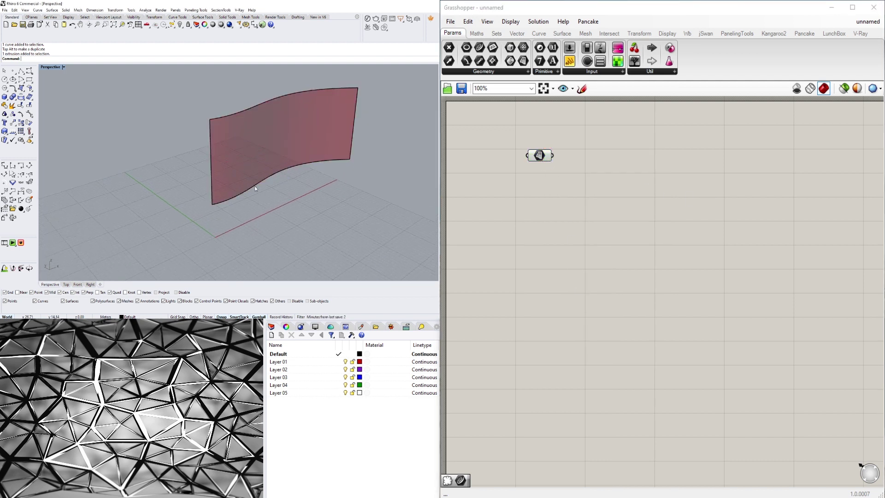
pyautogui.click(254, 187)
pyautogui.moveTo(399, 203); pyautogui.dragTo(167, 76)
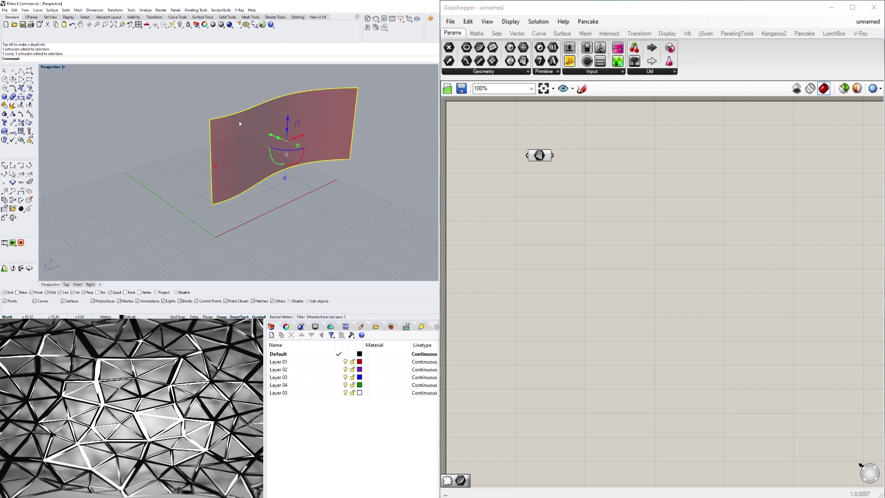
pyautogui.hotkey('ctrl', 'h')
pyautogui.moveTo(306, 143); pyautogui.dragTo(255, 112, button='right')
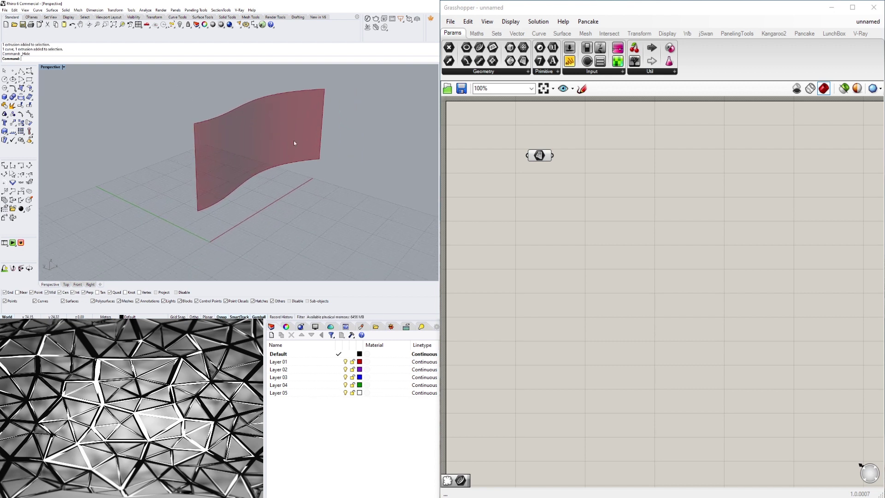
# - Place an Isotrim component and a Divide Domain² component beside the Surface parameter
pyautogui.click(534, 156)
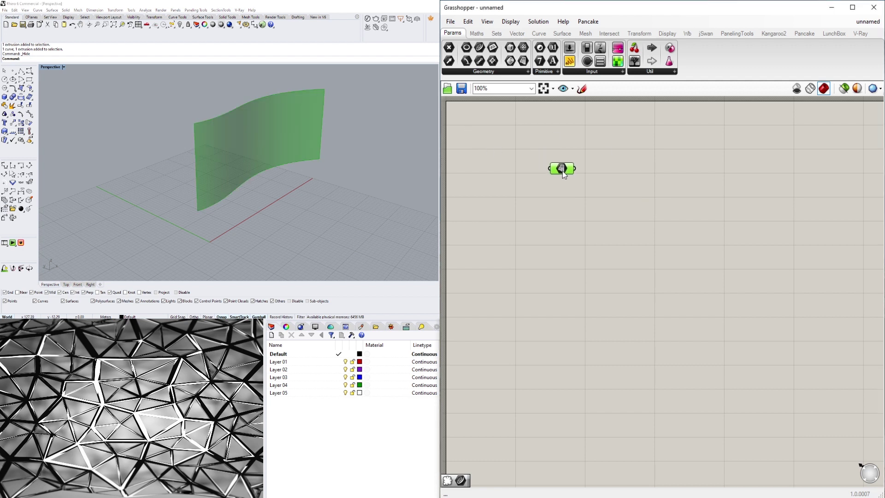
pyautogui.doubleClick(598, 171)
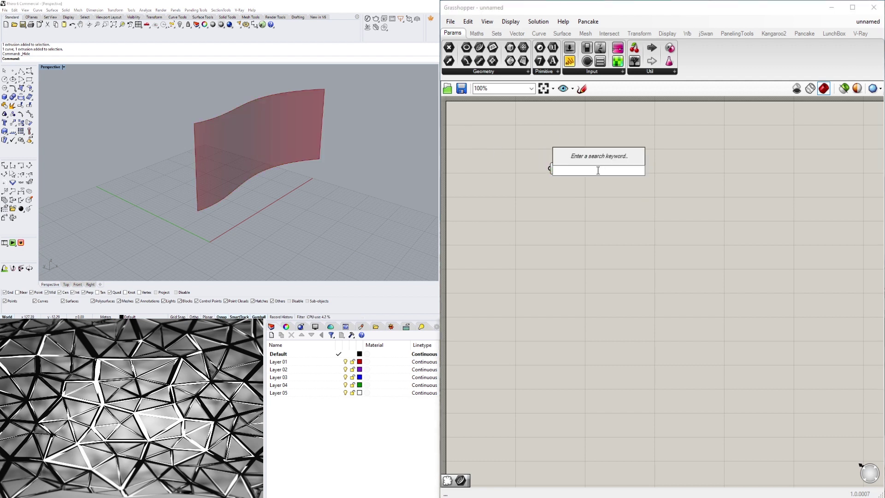
pyautogui.write('iso')
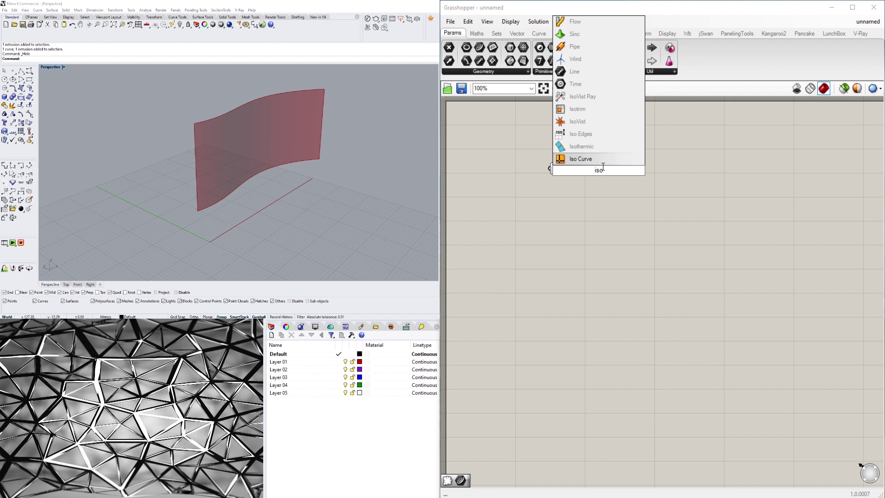
pyautogui.click(590, 110)
pyautogui.moveTo(601, 177); pyautogui.dragTo(725, 179)
pyautogui.doubleClick(632, 204)
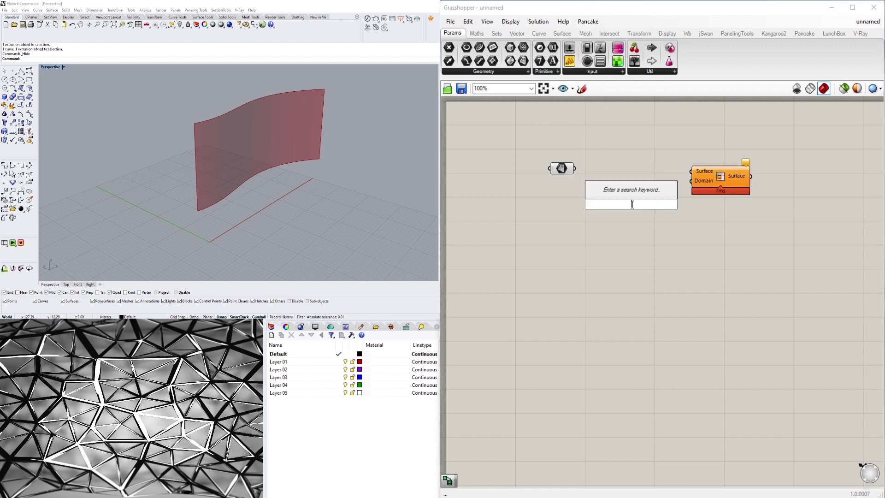
pyautogui.write('divi')
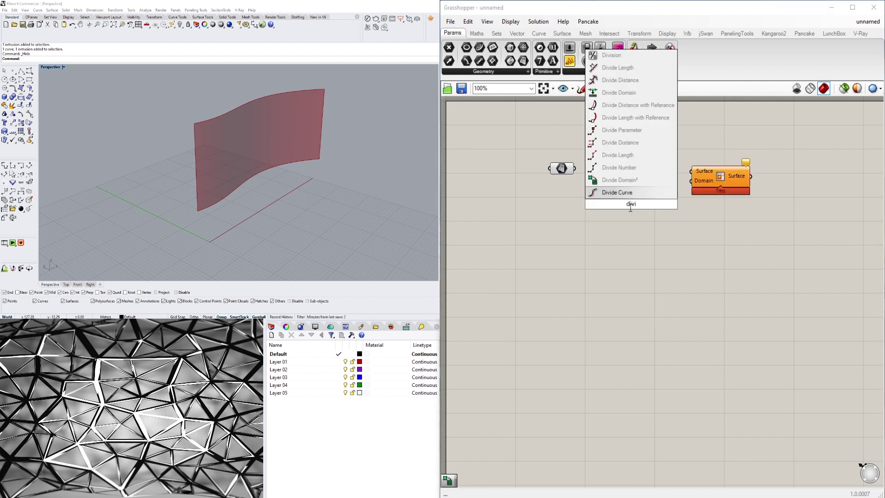
pyautogui.click(629, 180)
pyautogui.moveTo(637, 207); pyautogui.dragTo(641, 216)
# - Connect the Surface parameter to Isotrim and Divide Domain², and feed the Segments output into Isotrim's Domain input
pyautogui.click(599, 178)
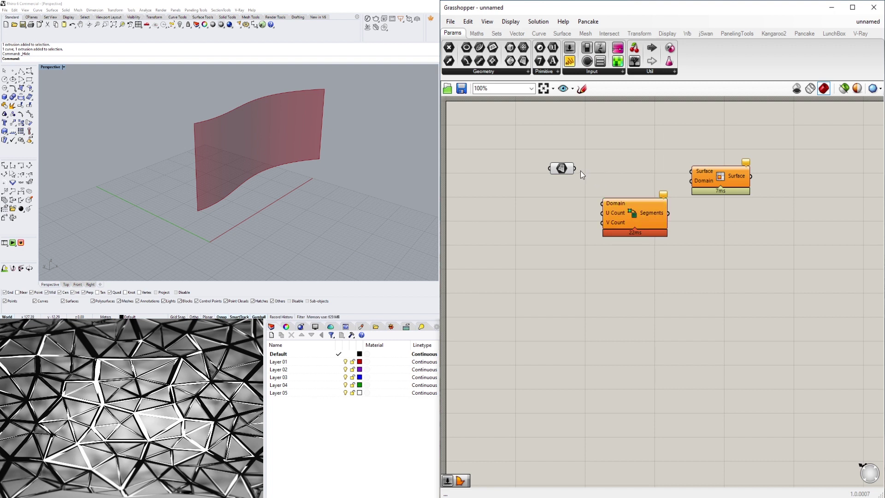
pyautogui.moveTo(580, 171); pyautogui.dragTo(638, 172)
pyautogui.moveTo(692, 194); pyautogui.dragTo(716, 187)
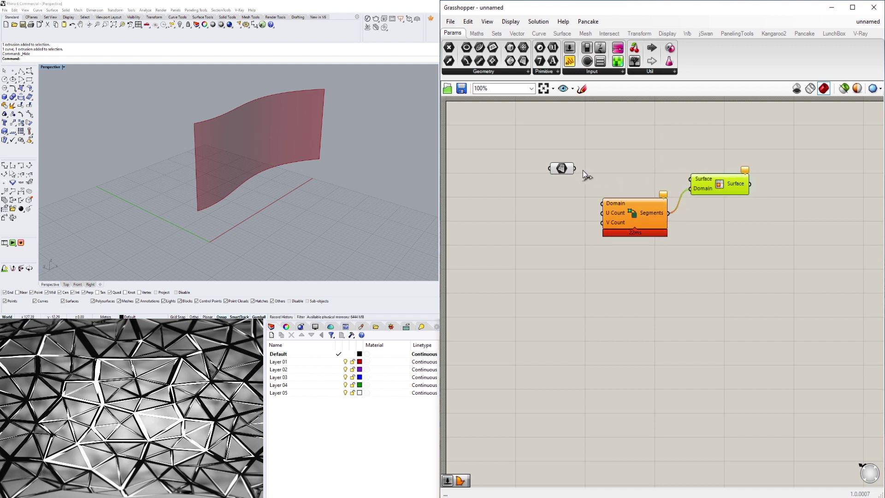
pyautogui.moveTo(575, 168); pyautogui.dragTo(617, 198)
pyautogui.moveTo(719, 191); pyautogui.dragTo(704, 180)
pyautogui.click(677, 206)
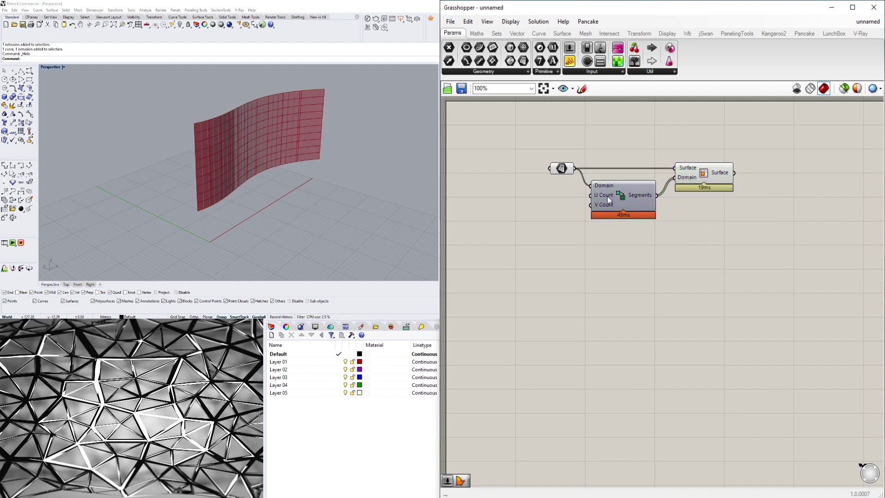
pyautogui.moveTo(317, 152); pyautogui.dragTo(245, 164, button='right')
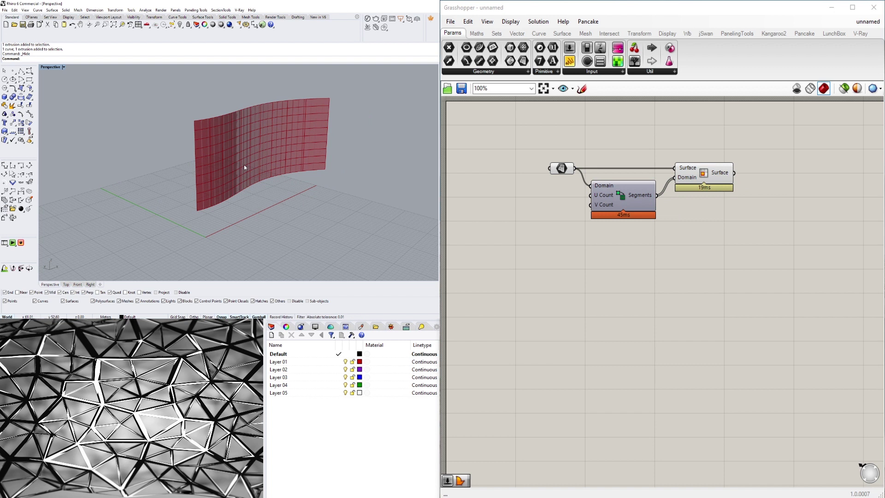
# - Create a number slider of 5 for U Count, then duplicate it and connect the copy to V Count
pyautogui.doubleClick(487, 198)
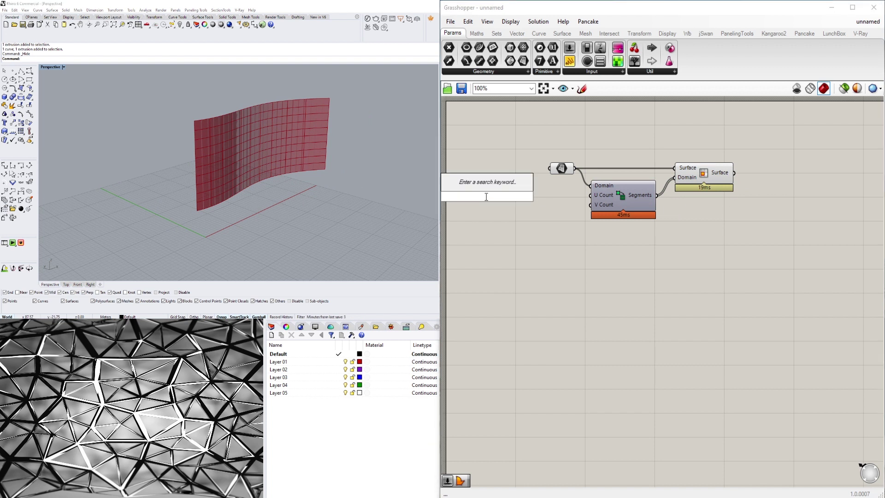
pyautogui.write('5')
pyautogui.press('Return')
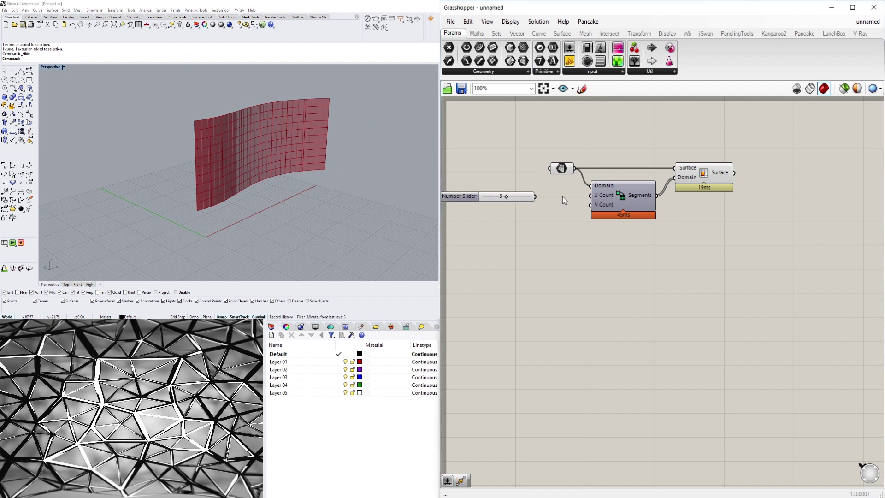
pyautogui.moveTo(535, 196); pyautogui.dragTo(590, 195)
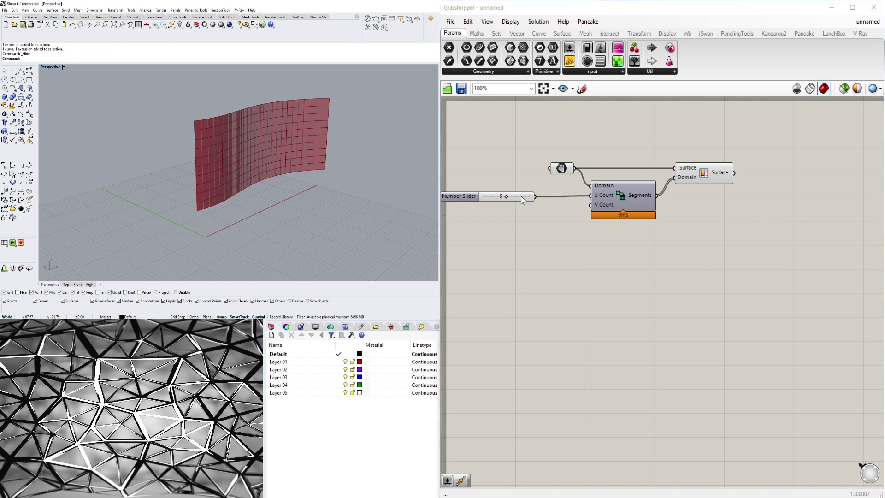
pyautogui.moveTo(467, 195); pyautogui.dragTo(512, 201)
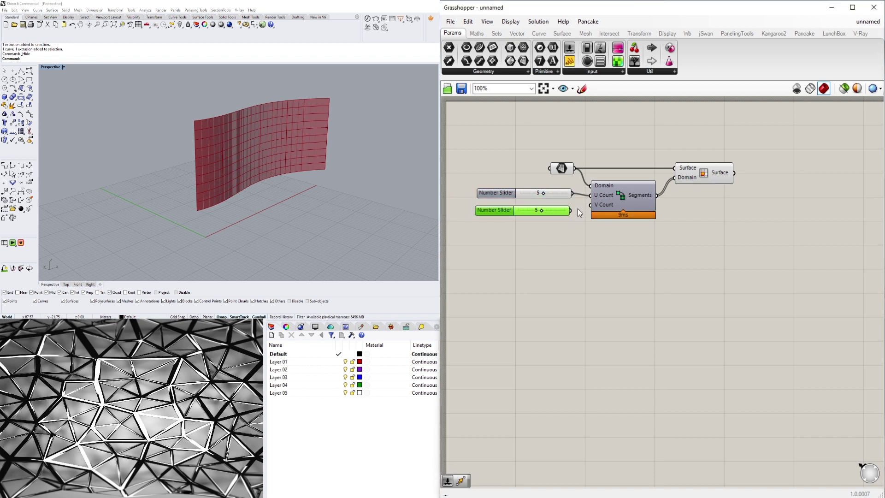
pyautogui.moveTo(571, 210); pyautogui.dragTo(591, 204)
pyautogui.click(183, 148)
pyautogui.moveTo(182, 150); pyautogui.dragTo(269, 161, button='right')
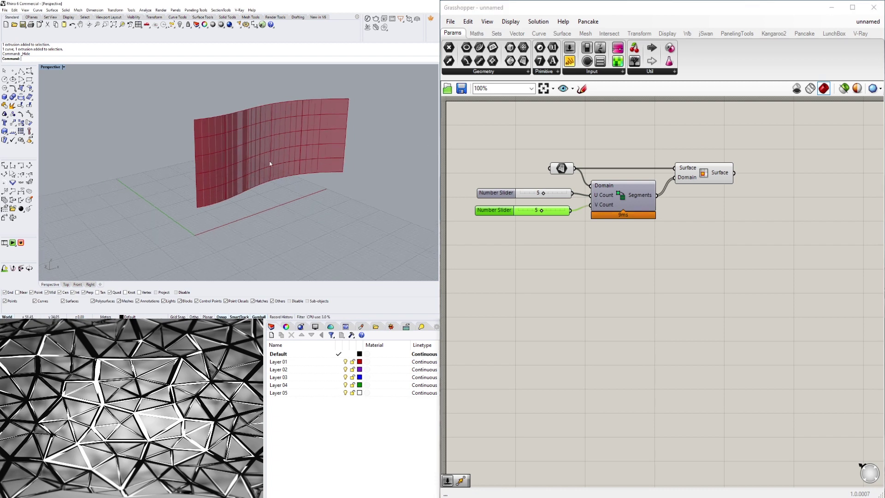
# - Set the V Count slider to 4
pyautogui.scroll(3, 537, 211)
pyautogui.moveTo(550, 213); pyautogui.dragTo(544, 213)
pyautogui.scroll(-3, 651, 265)
# - Turn off the preview of the Surface parameter
pyautogui.rightClick(591, 224)
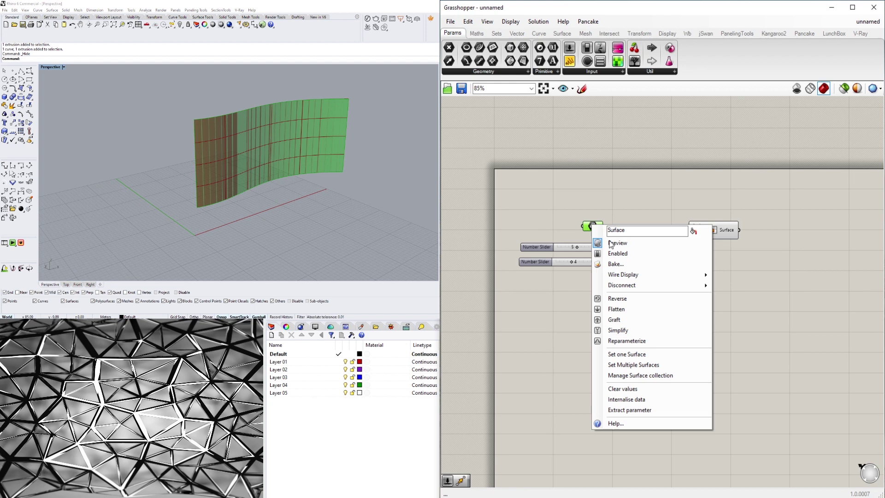
pyautogui.click(608, 244)
pyautogui.moveTo(232, 121); pyautogui.dragTo(206, 112, button='right')
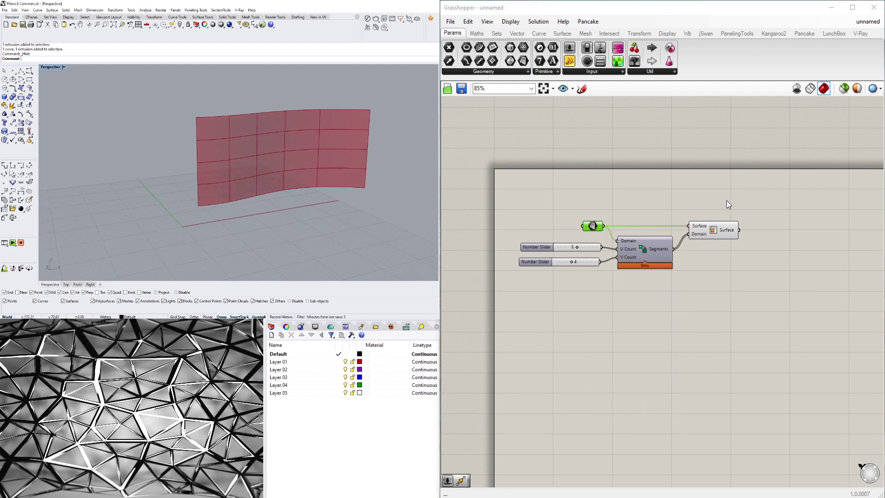
# - Examine the subdivided surface panels in Rhino by highlighting the Isotrim component's output
pyautogui.click(715, 231)
pyautogui.moveTo(159, 152); pyautogui.dragTo(227, 173, button='right')
pyautogui.scroll(-4, 233, 178)
pyautogui.scroll(5, 233, 178)
pyautogui.scroll(7, 582, 250)
pyautogui.scroll(-6, 645, 235)
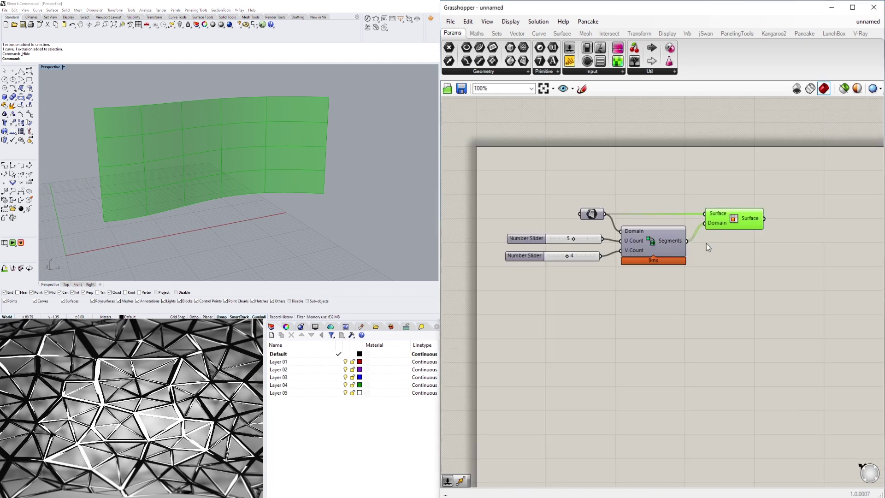
pyautogui.click(706, 244)
pyautogui.click(737, 225)
# - Add a Curve parameter after Isotrim and connect Isotrim's Surface output to it
pyautogui.moveTo(804, 222); pyautogui.dragTo(732, 228, button='right')
pyautogui.doubleClick(734, 227)
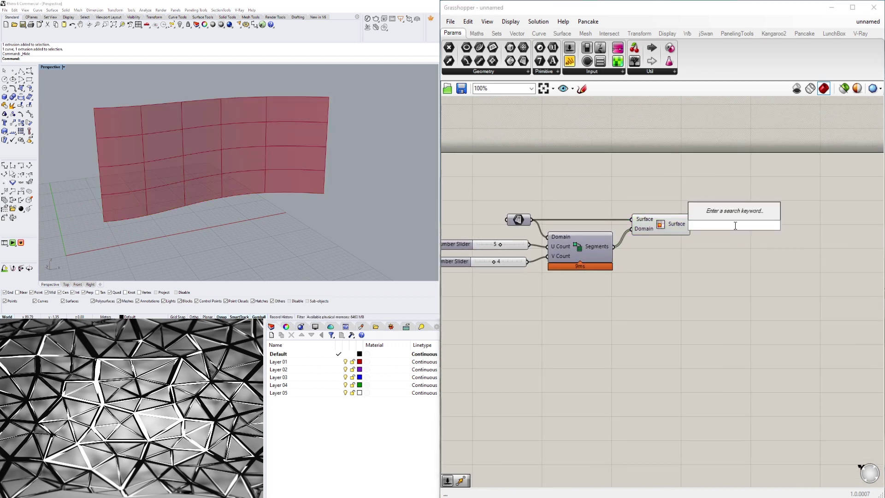
pyautogui.write('cur')
pyautogui.click(716, 179)
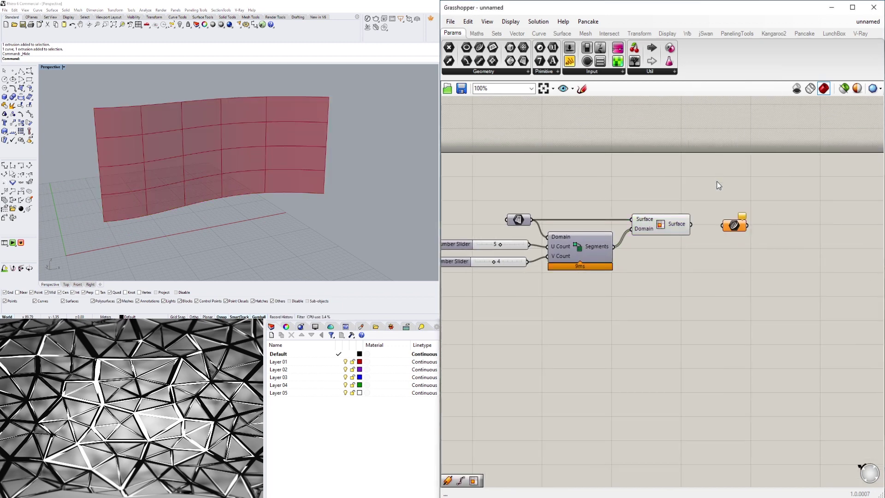
pyautogui.moveTo(693, 226); pyautogui.dragTo(725, 207)
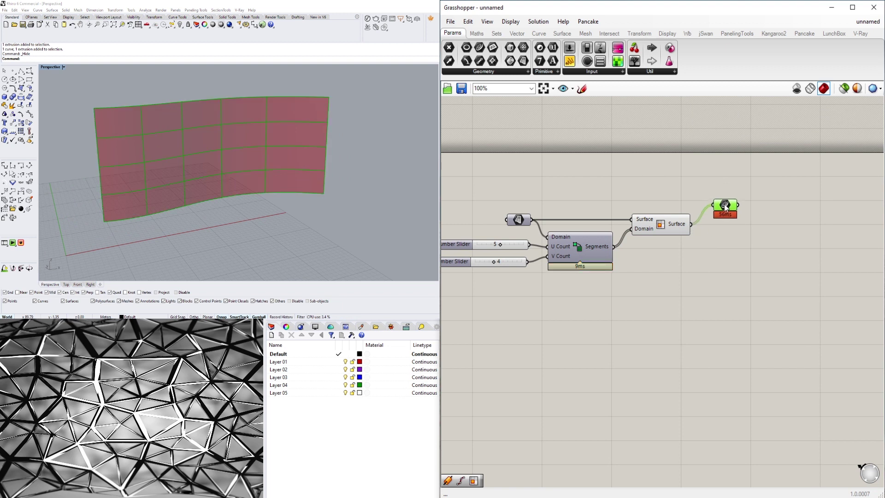
# - Add a Pipe component after the Curve parameter and connect the Curve output to its Curve input
pyautogui.click(683, 229)
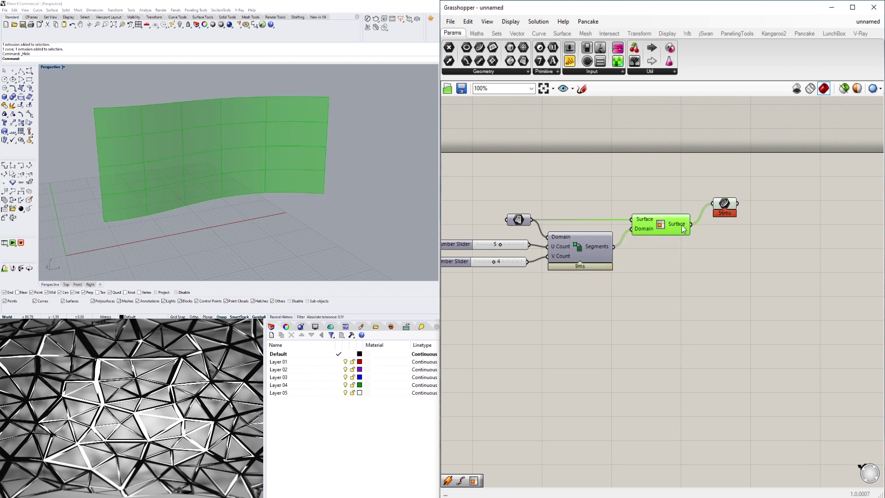
pyautogui.moveTo(728, 203); pyautogui.dragTo(732, 198)
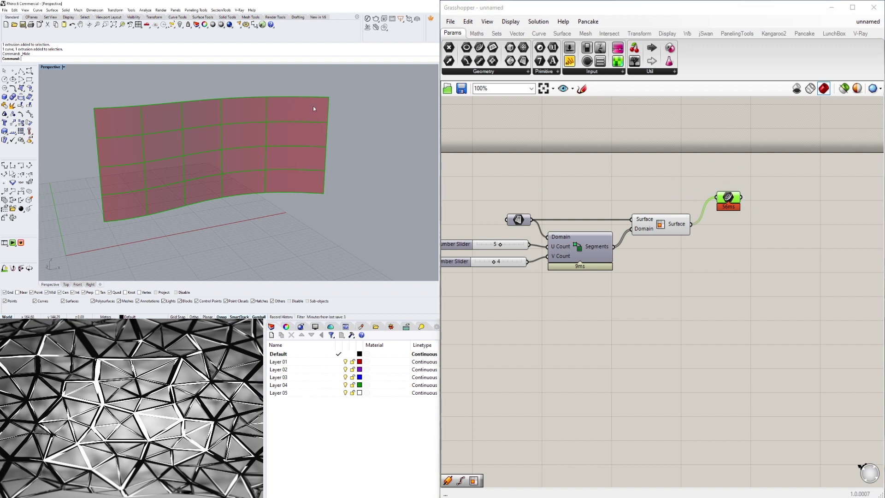
pyautogui.moveTo(312, 107); pyautogui.dragTo(281, 99, button='right')
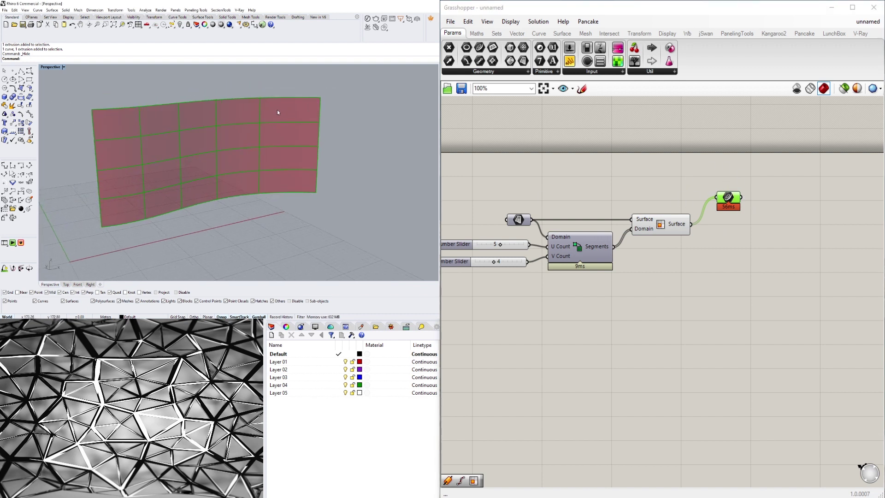
pyautogui.click(721, 168)
pyautogui.moveTo(730, 191); pyautogui.dragTo(666, 183, button='right')
pyautogui.doubleClick(717, 194)
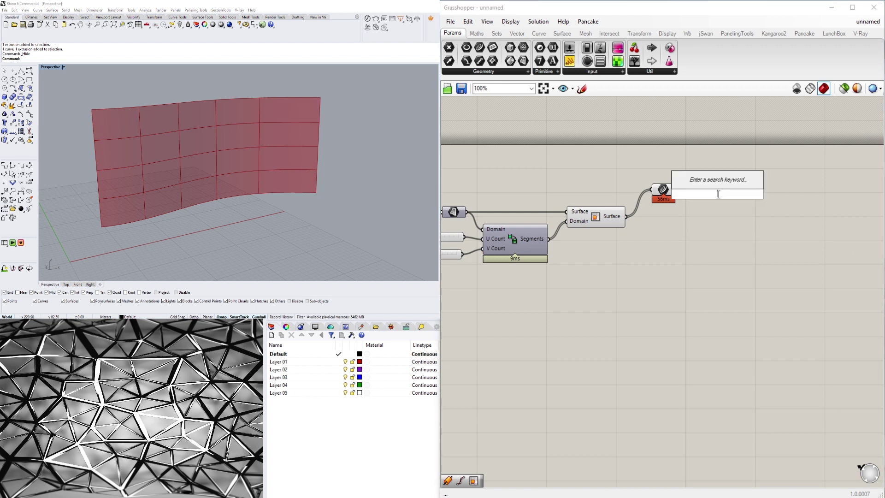
pyautogui.write('pipe')
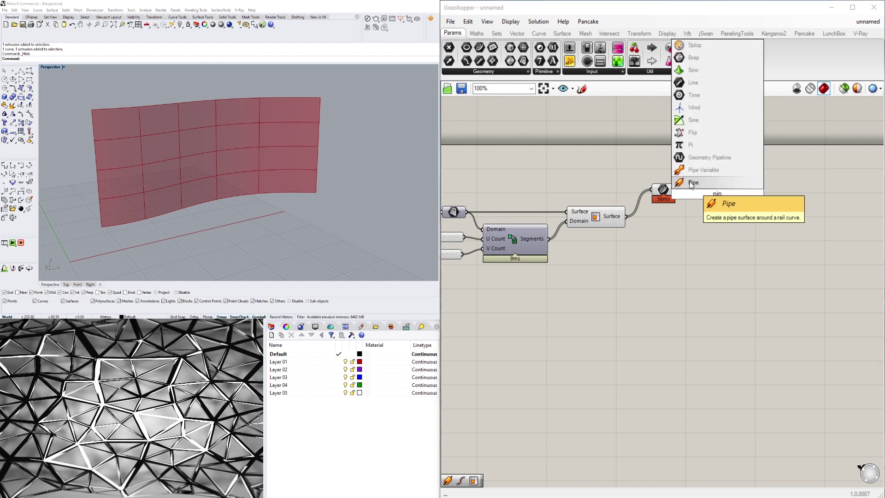
pyautogui.press('Return')
pyautogui.moveTo(718, 200); pyautogui.dragTo(736, 212)
pyautogui.click(719, 239)
pyautogui.click(662, 194)
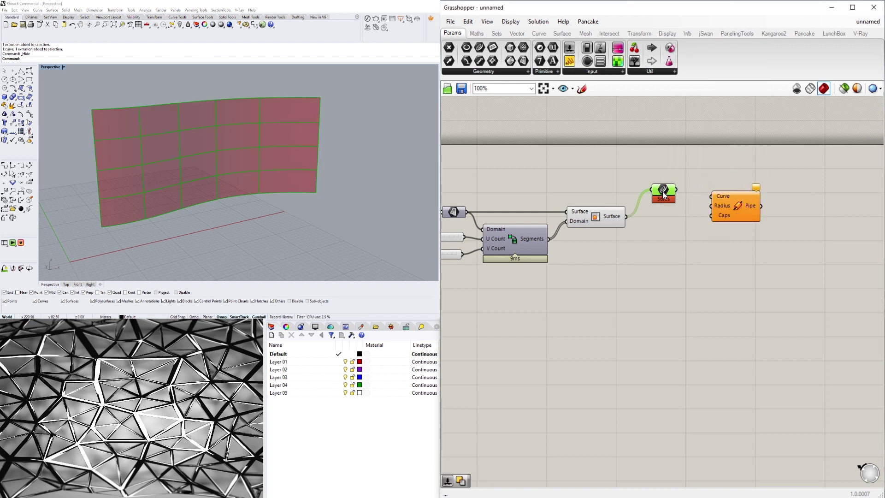
pyautogui.moveTo(676, 190); pyautogui.dragTo(771, 189)
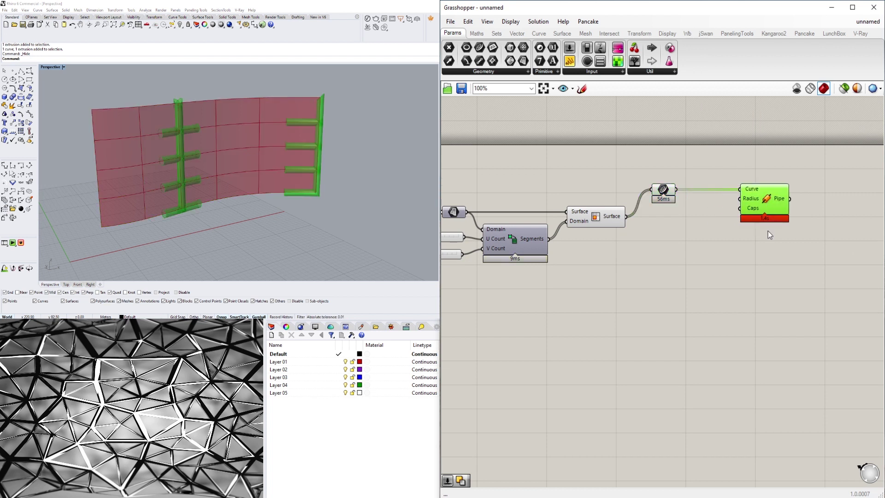
pyautogui.click(225, 130)
pyautogui.moveTo(225, 131); pyautogui.dragTo(208, 123, button='right')
# - Insert an Explode component between the Curve parameter and Pipe, feeding its Segments output into Pipe's Curve input
pyautogui.moveTo(663, 190); pyautogui.dragTo(676, 190)
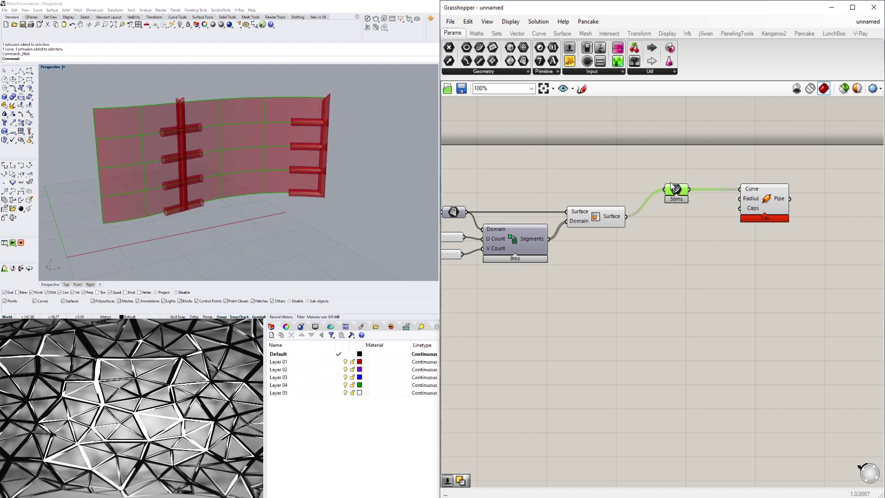
pyautogui.click(240, 84)
pyautogui.moveTo(791, 154); pyautogui.dragTo(706, 132, button='right')
pyautogui.moveTo(678, 173); pyautogui.dragTo(725, 190)
pyautogui.doubleClick(662, 152)
pyautogui.write('expl')
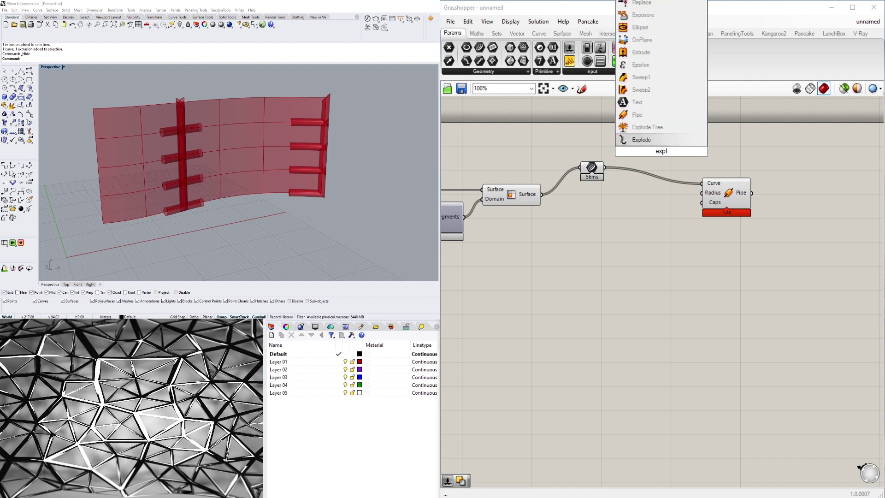
pyautogui.click(651, 138)
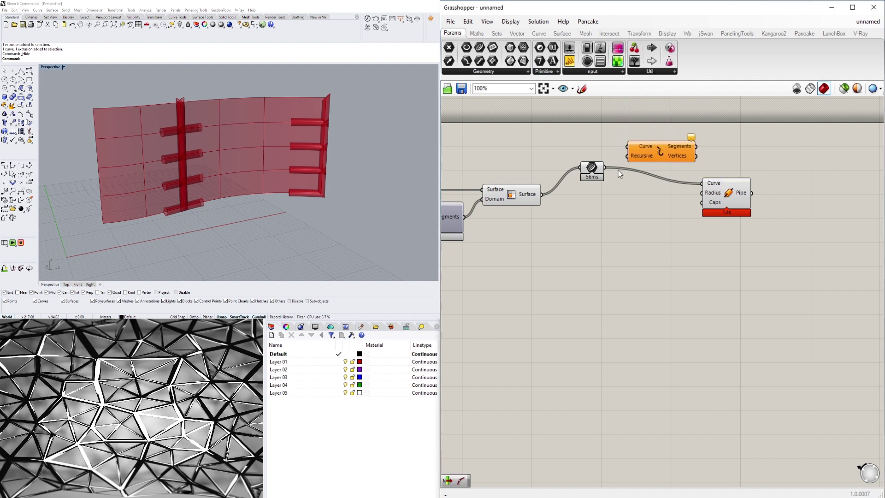
pyautogui.moveTo(605, 167); pyautogui.dragTo(627, 146)
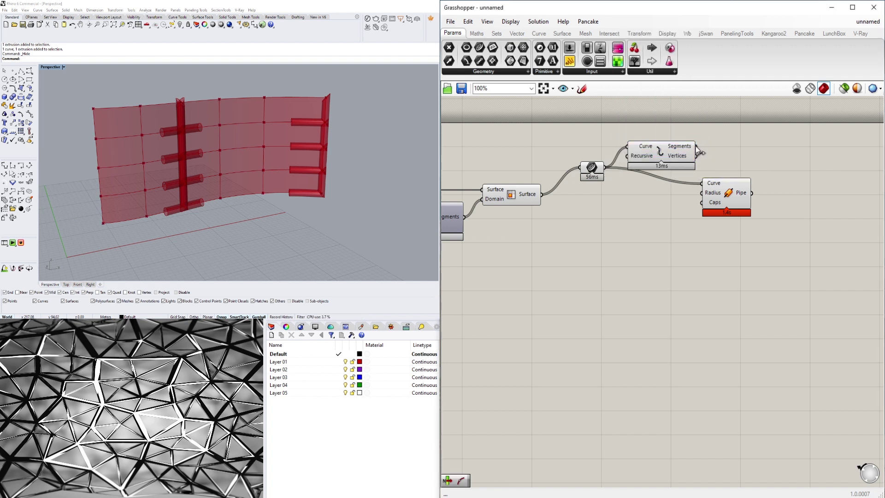
pyautogui.moveTo(696, 147); pyautogui.dragTo(751, 176)
pyautogui.click(797, 251)
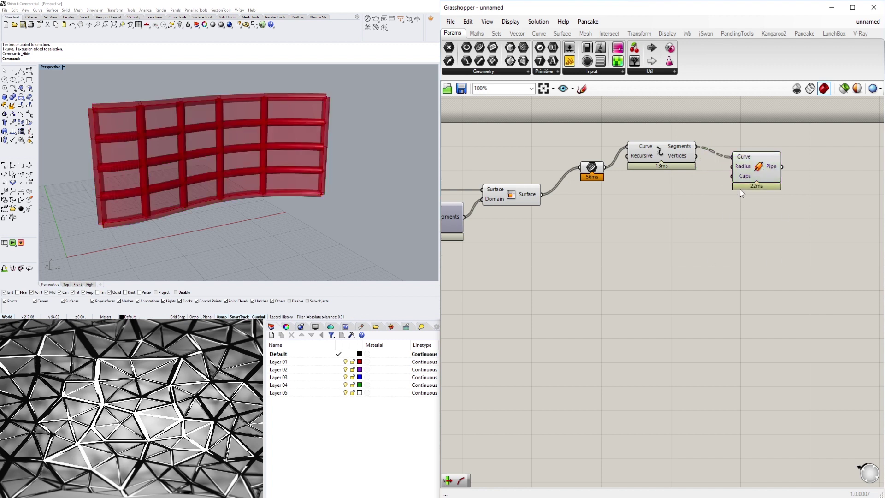
# - Cap the ends of the generated pipes and line the Pipe component up beside Explode
pyautogui.rightClick(746, 179)
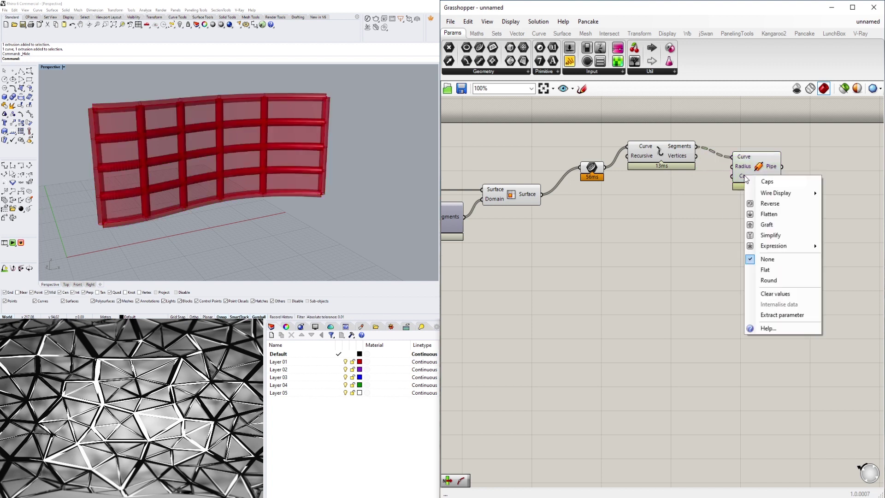
pyautogui.click(765, 268)
pyautogui.moveTo(748, 170); pyautogui.dragTo(739, 159)
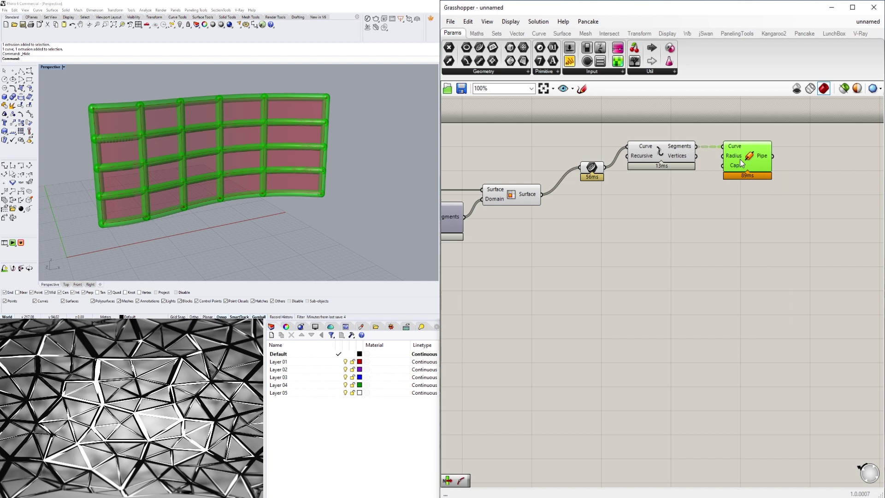
pyautogui.click(728, 200)
pyautogui.scroll(5, 261, 123)
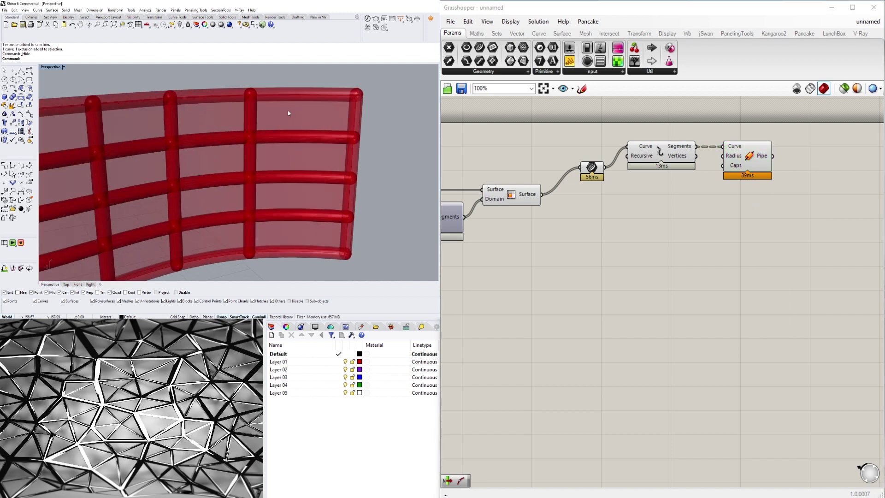
# - Bake the Pipe output into Rhino and move the baked pipe frame away from the original surface
pyautogui.click(748, 159)
pyautogui.middleClick(749, 153)
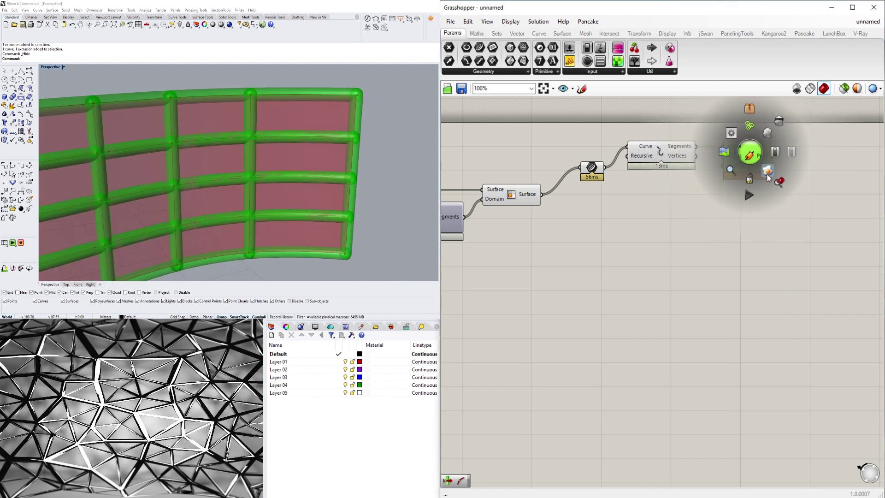
pyautogui.scroll(-8, 279, 124)
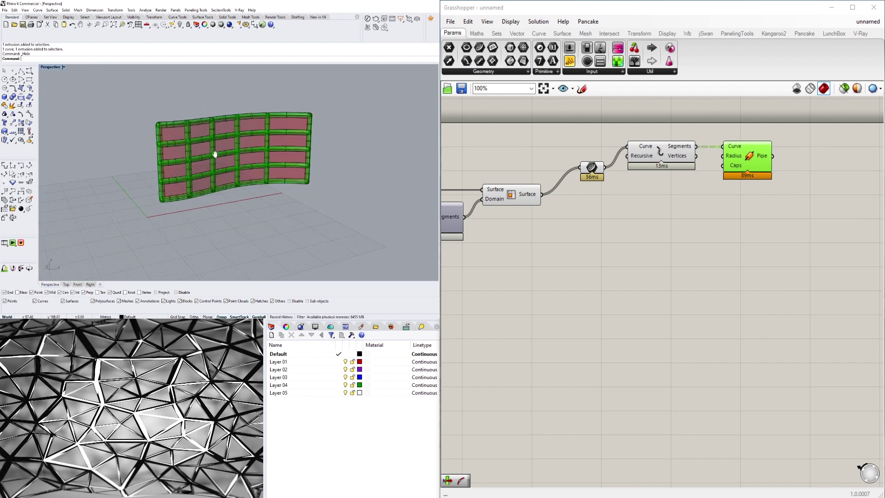
pyautogui.moveTo(187, 170); pyautogui.dragTo(345, 256)
pyautogui.moveTo(243, 127); pyautogui.dragTo(254, 164, button='right')
pyautogui.scroll(-3, 257, 159)
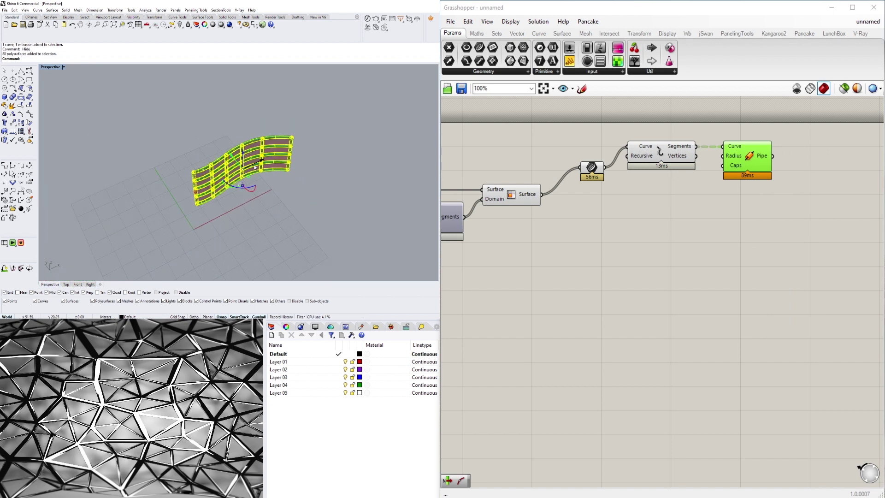
pyautogui.moveTo(259, 164); pyautogui.dragTo(376, 115)
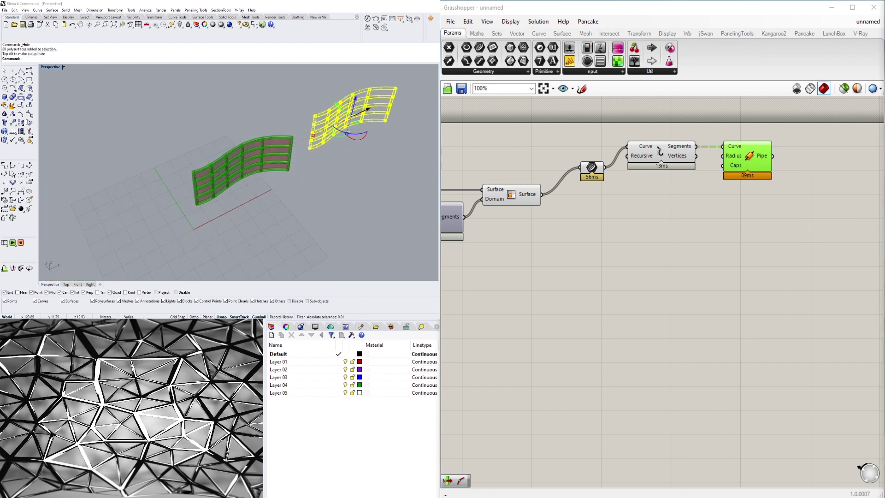
pyautogui.click(386, 179)
# - Switch the maximized Perspective viewport to Shaded display and inspect the baked pipe frame up close
pyautogui.moveTo(386, 179); pyautogui.dragTo(325, 116, button='right')
pyautogui.keyDown('shift'); pyautogui.moveTo(325, 115); pyautogui.dragTo(220, 96, button='right'); pyautogui.keyUp('shift')
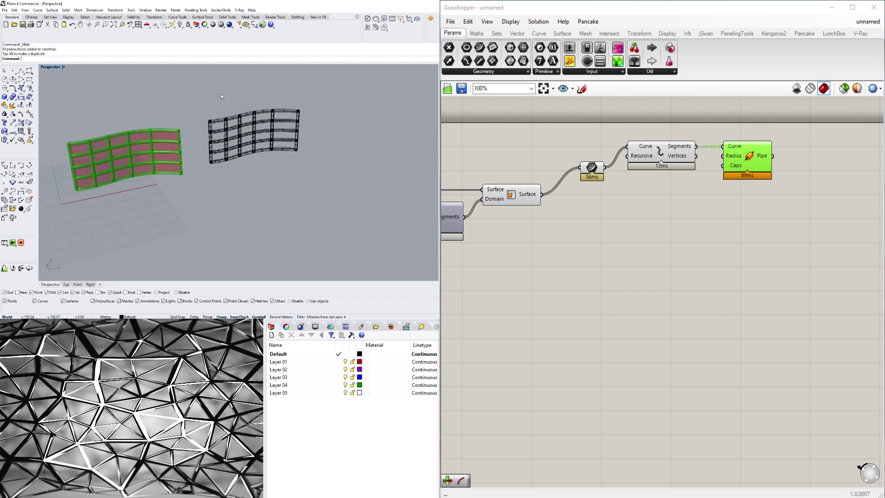
pyautogui.doubleClick(47, 67)
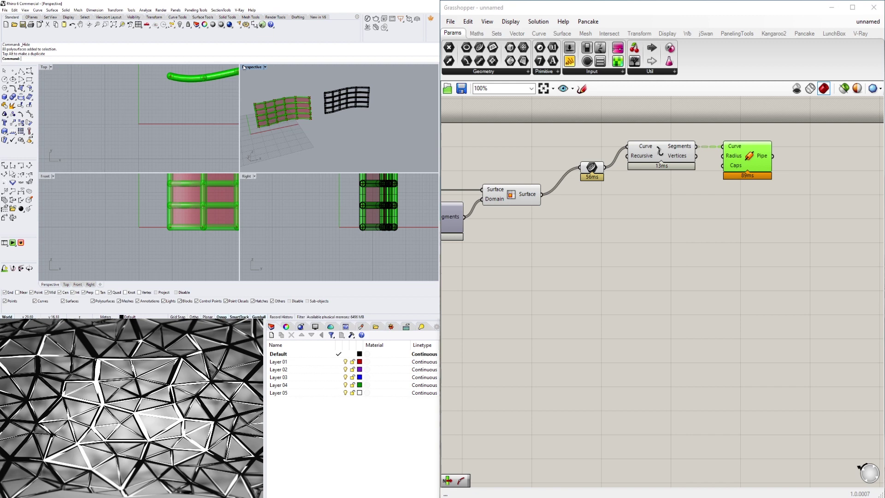
pyautogui.doubleClick(252, 67)
pyautogui.click(52, 67)
pyautogui.click(55, 90)
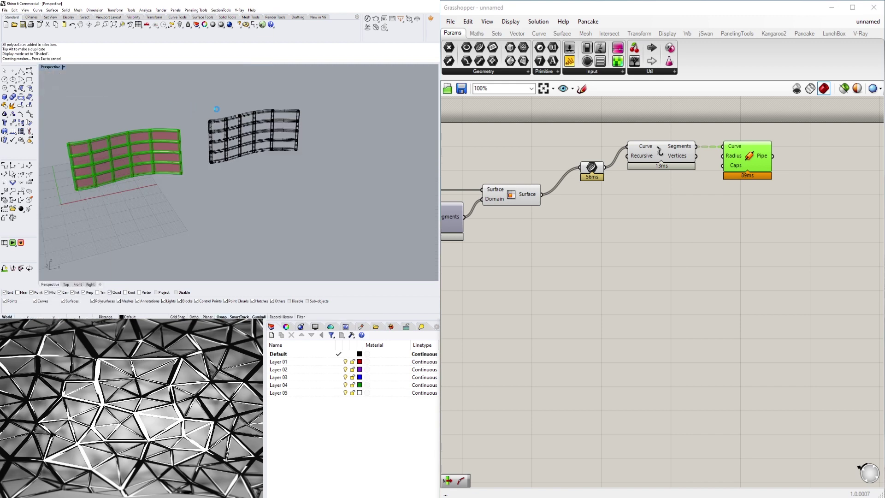
pyautogui.scroll(5, 237, 124)
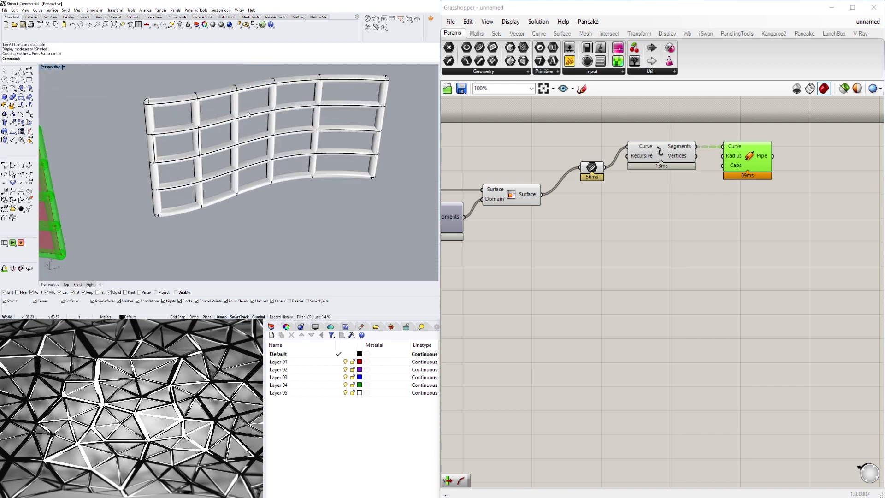
pyautogui.click(248, 114)
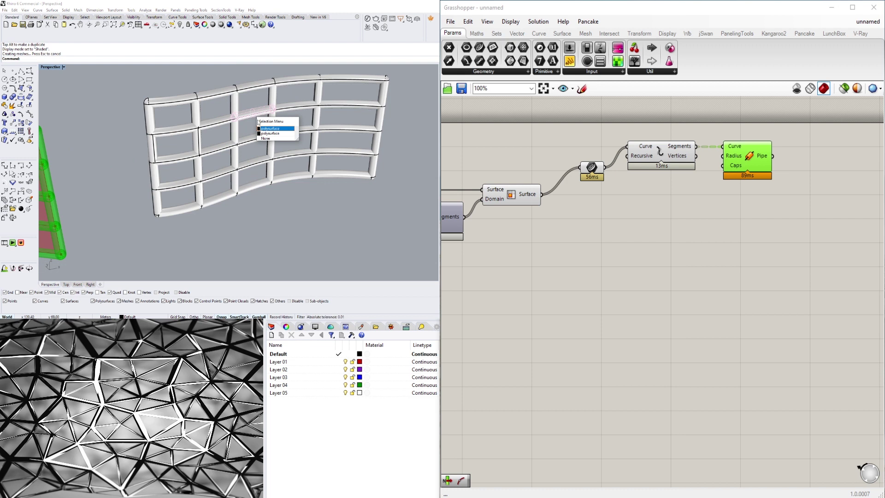
pyautogui.click(282, 210)
pyautogui.scroll(-5, 279, 207)
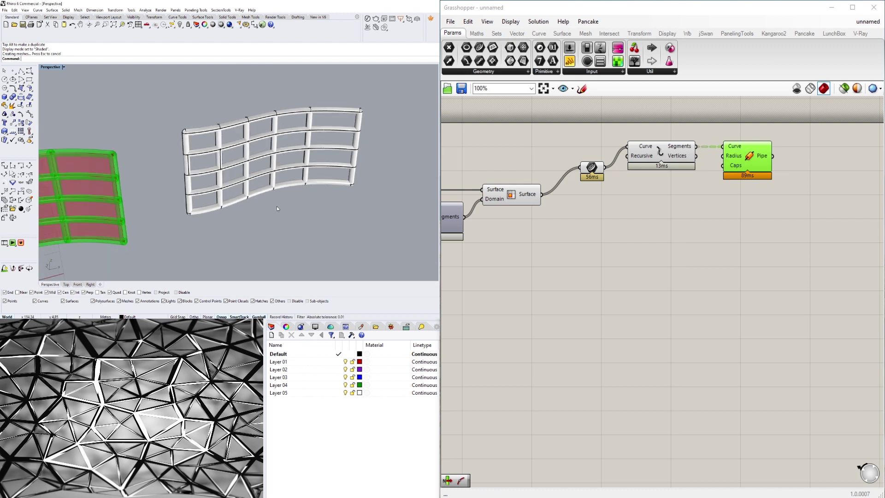
# - Bake the Isotrim surfaces into Rhino and move the baked panels beyond the baked pipe frame
pyautogui.click(511, 196)
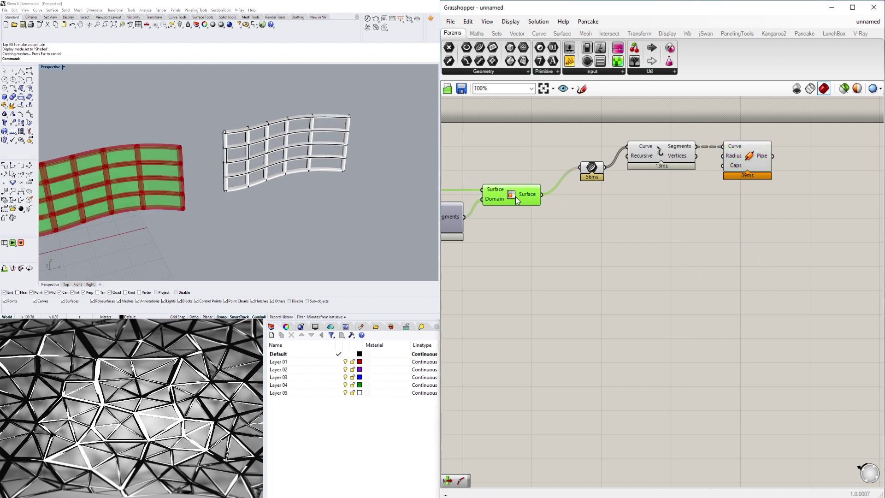
pyautogui.middleClick(515, 196)
pyautogui.scroll(-3, 137, 143)
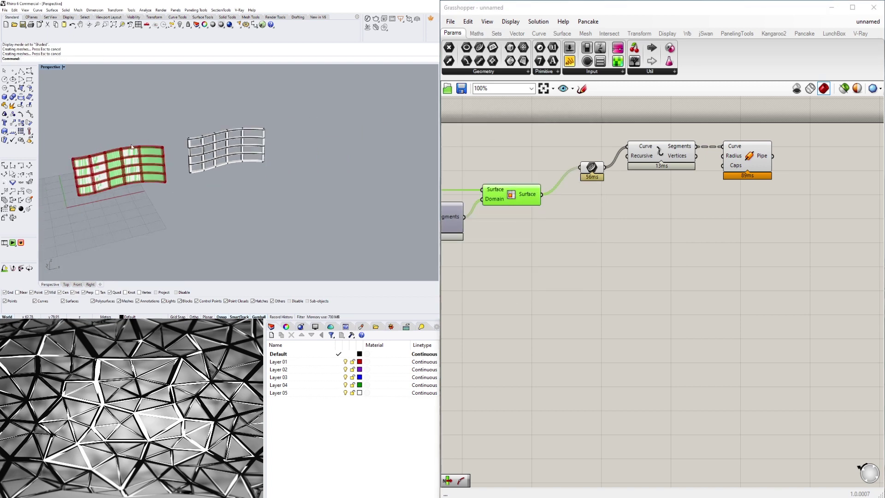
pyautogui.moveTo(116, 171); pyautogui.dragTo(177, 205)
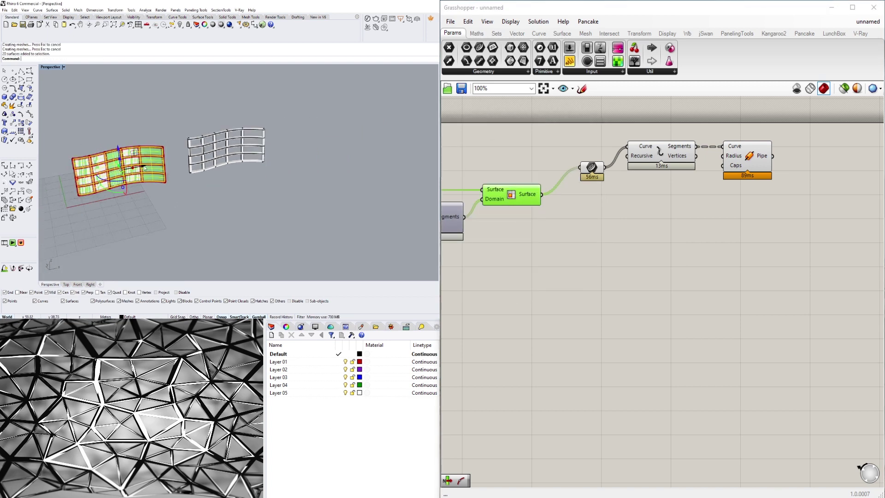
pyautogui.moveTo(145, 168); pyautogui.dragTo(335, 150)
pyautogui.press('Escape')
# - Examine individual baked panels and the edges shared between neighbouring panels
pyautogui.scroll(4, 335, 150)
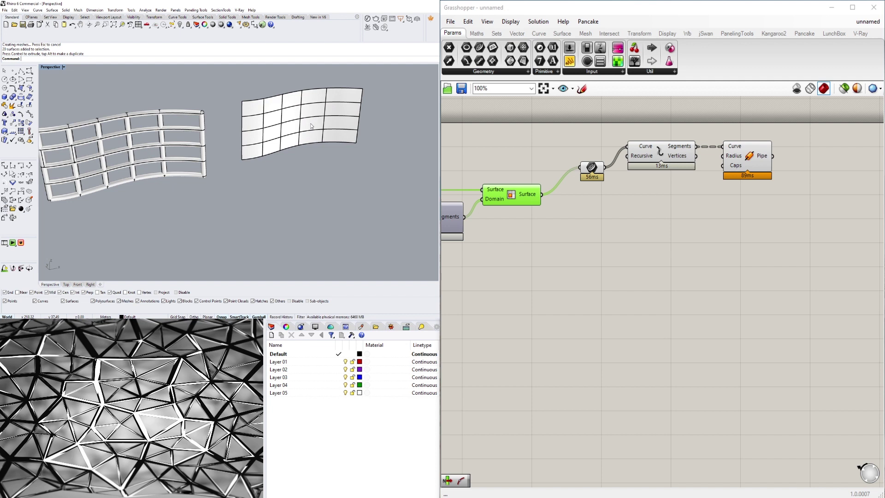
pyautogui.click(311, 125)
pyautogui.click(310, 120)
pyautogui.scroll(4, 309, 111)
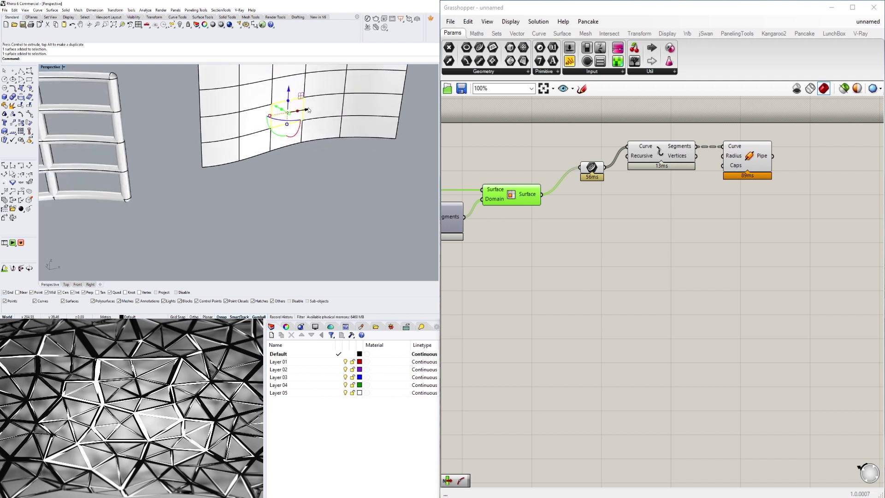
pyautogui.scroll(6, 309, 110)
pyautogui.press('Escape')
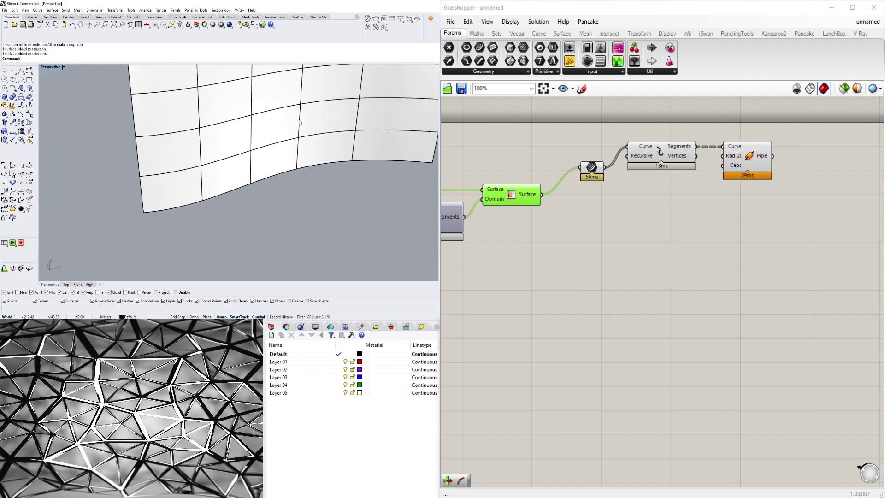
pyautogui.keyDown('ctrl'); pyautogui.keyDown('shift'); pyautogui.click(299, 121); pyautogui.keyUp('shift'); pyautogui.keyUp('ctrl')
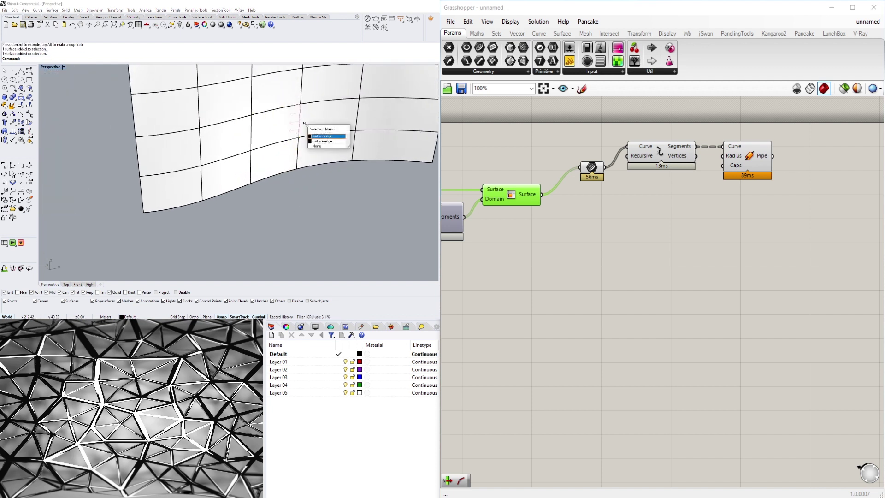
pyautogui.click(316, 145)
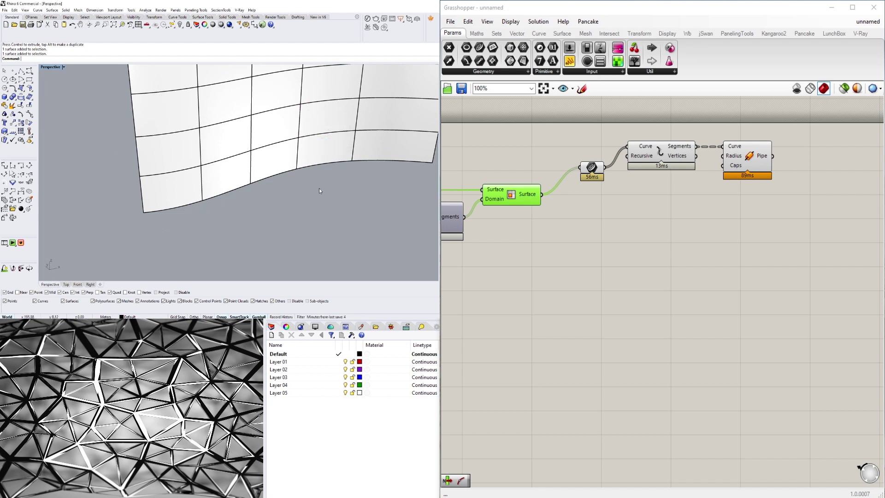
# - Delete the baked pipe frame and the baked panels from the Rhino model
pyautogui.scroll(-4, 325, 189)
pyautogui.keyDown('ctrl'); pyautogui.moveTo(325, 189); pyautogui.dragTo(327, 240, button='right'); pyautogui.keyUp('ctrl')
pyautogui.scroll(-5, 328, 240)
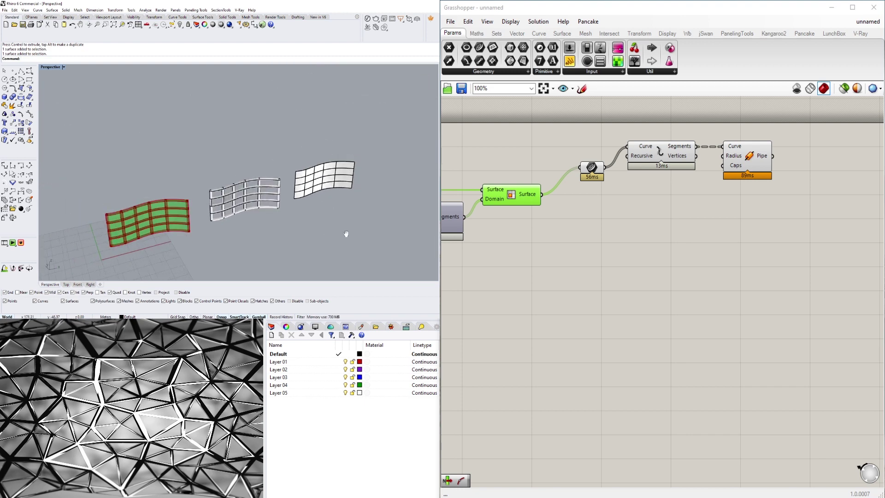
pyautogui.moveTo(406, 225); pyautogui.dragTo(200, 105)
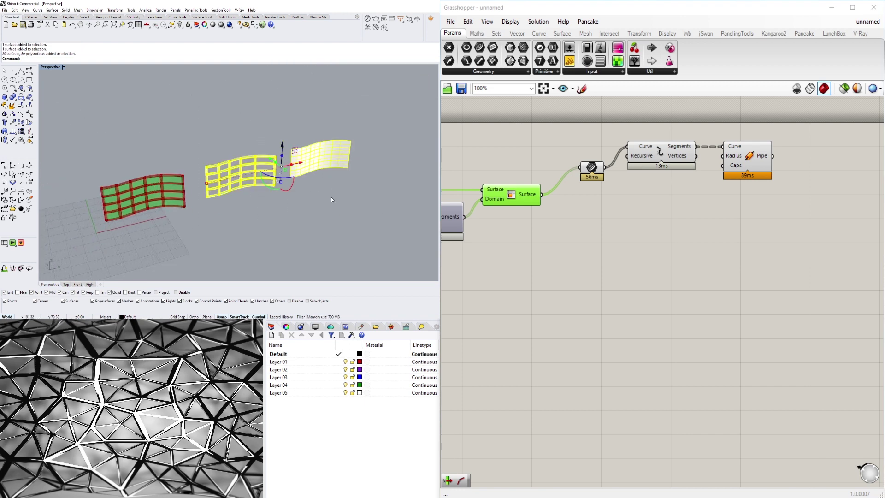
pyautogui.press('Delete')
# - Add a Brep Join component below the Isotrim output and connect the Isotrim surfaces to its Breps input
pyautogui.scroll(5, 615, 272)
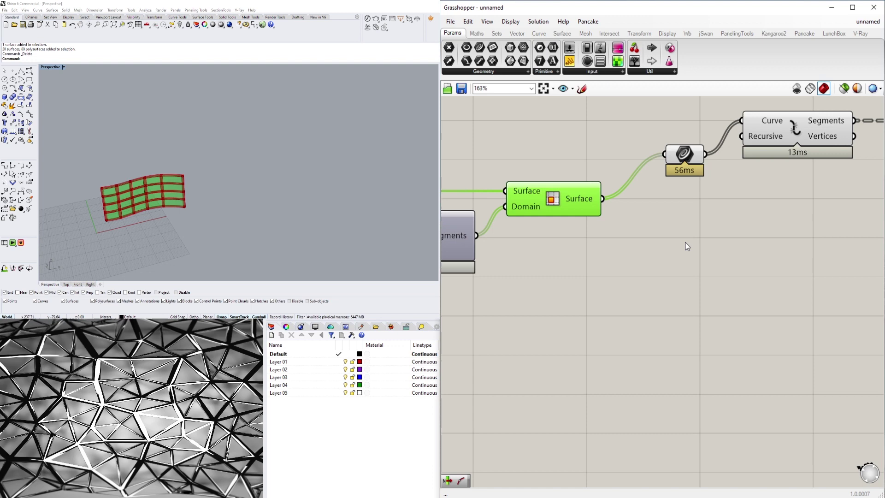
pyautogui.click(698, 254)
pyautogui.doubleClick(698, 253)
pyautogui.write('join')
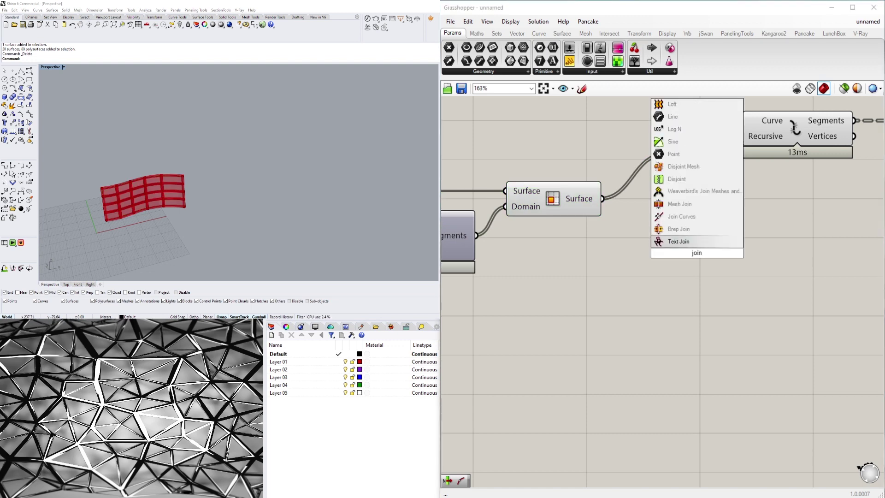
pyautogui.click(678, 228)
pyautogui.scroll(-7, 659, 229)
pyautogui.moveTo(630, 213); pyautogui.dragTo(667, 242)
pyautogui.scroll(3, 665, 241)
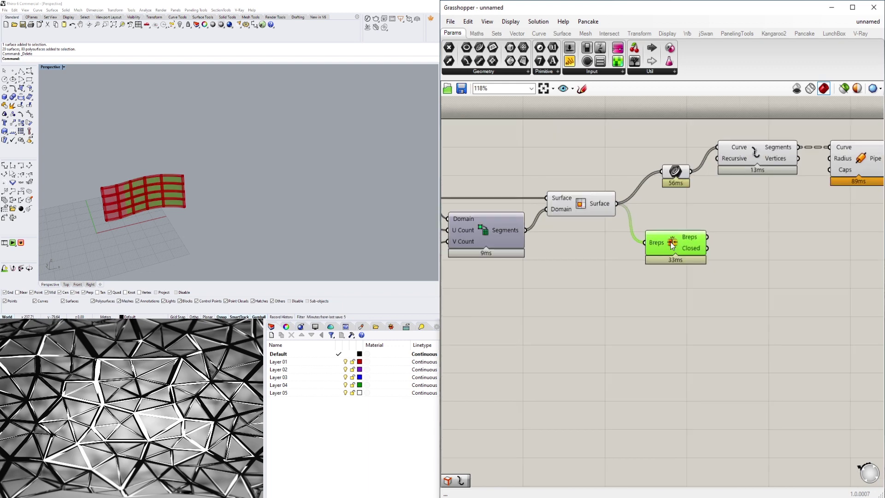
# - Bake the Brep Join output into Rhino and move the baked polysurface away from the original surface
pyautogui.middleClick(671, 244)
pyautogui.click(695, 264)
pyautogui.click(176, 187)
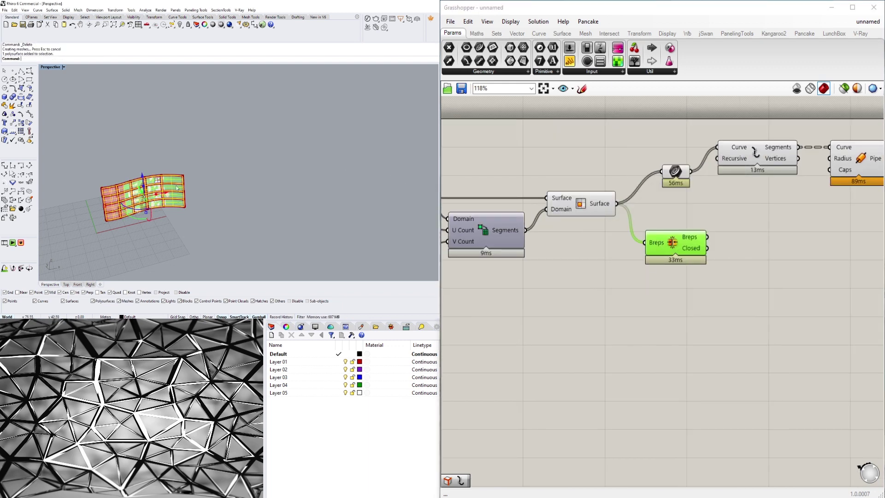
pyautogui.moveTo(166, 196); pyautogui.dragTo(285, 173)
pyautogui.press('Escape')
# - Examine the baked joined polysurface by selecting it as a whole and picking one of its shared panel edges
pyautogui.scroll(6, 268, 177)
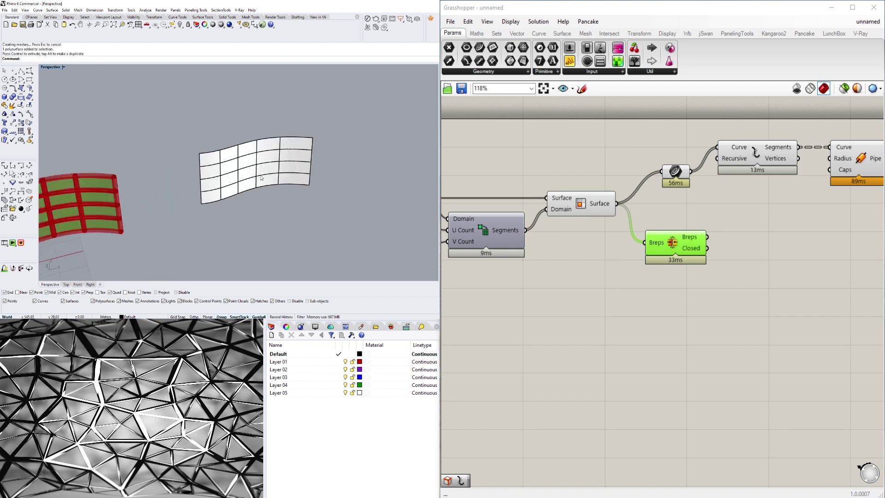
pyautogui.click(267, 162)
pyautogui.click(338, 135)
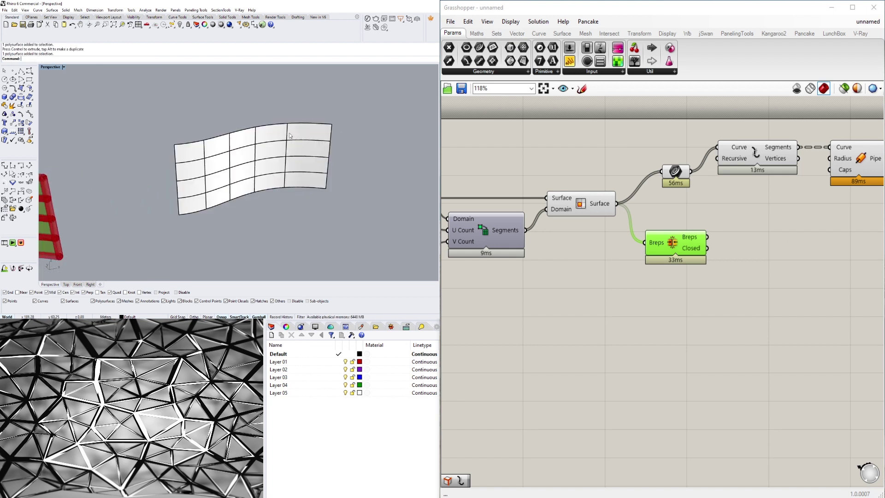
pyautogui.click(206, 201)
pyautogui.press('Escape')
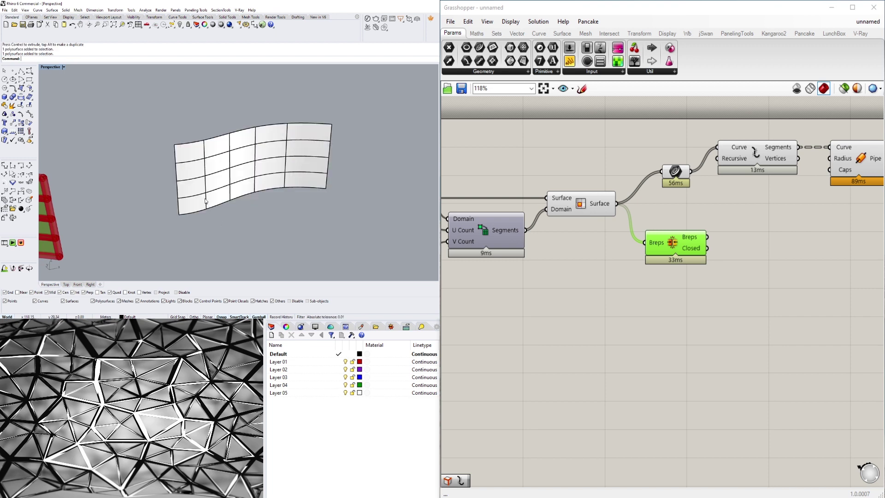
pyautogui.keyDown('ctrl'); pyautogui.keyDown('shift'); pyautogui.click(206, 201); pyautogui.keyUp('shift'); pyautogui.keyUp('ctrl')
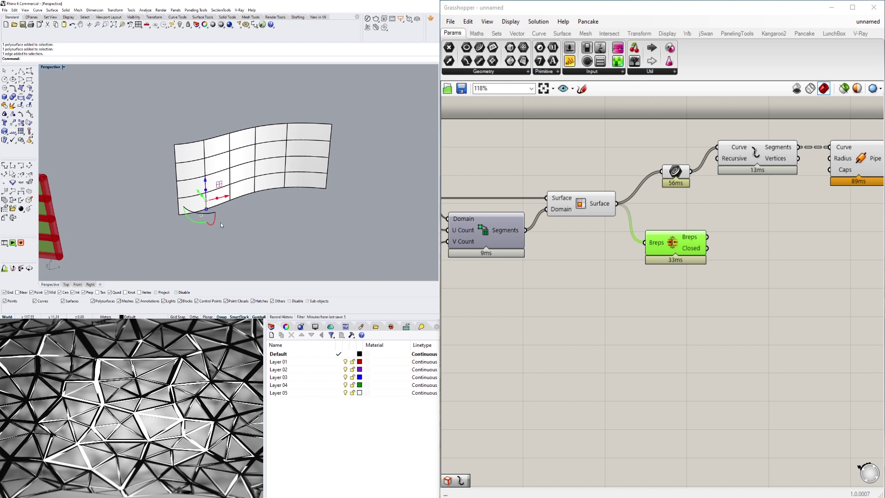
pyautogui.click(233, 170)
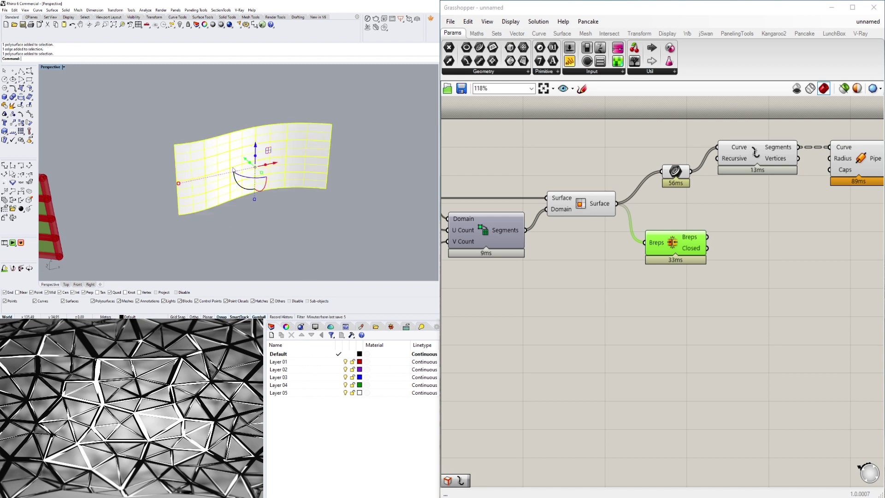
pyautogui.click(245, 247)
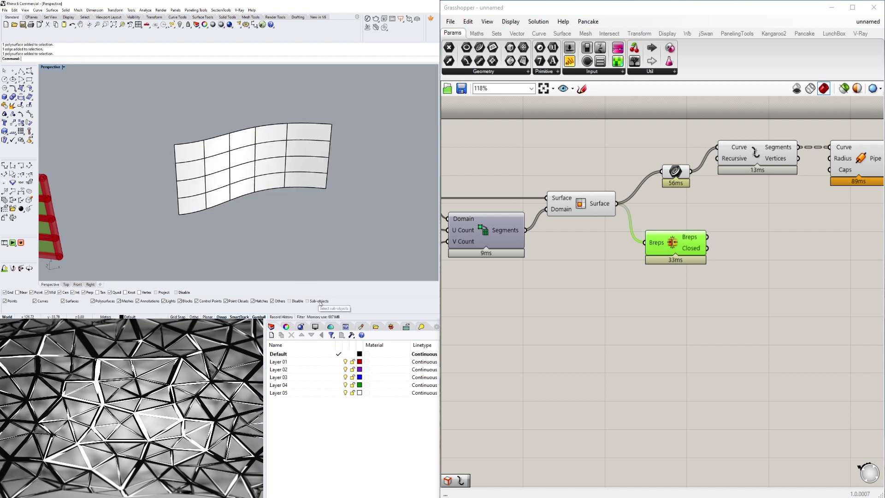
# - With sub-object selection enabled temporarily, pick shared panel edges of the baked polysurface and try moving one, undoing the move
pyautogui.click(307, 301)
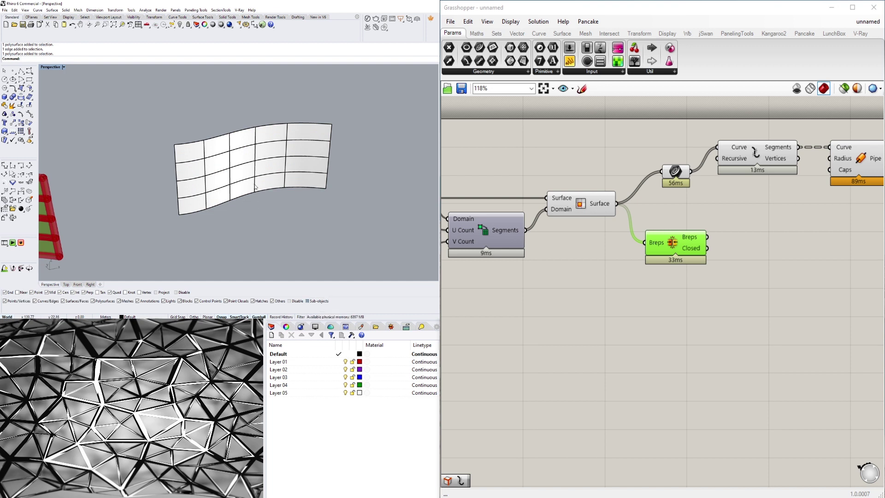
pyautogui.click(255, 187)
pyautogui.keyDown('shift'); pyautogui.click(257, 150); pyautogui.keyUp('shift')
pyautogui.press('Escape')
pyautogui.click(255, 185)
pyautogui.moveTo(255, 149); pyautogui.dragTo(235, 169, button='right')
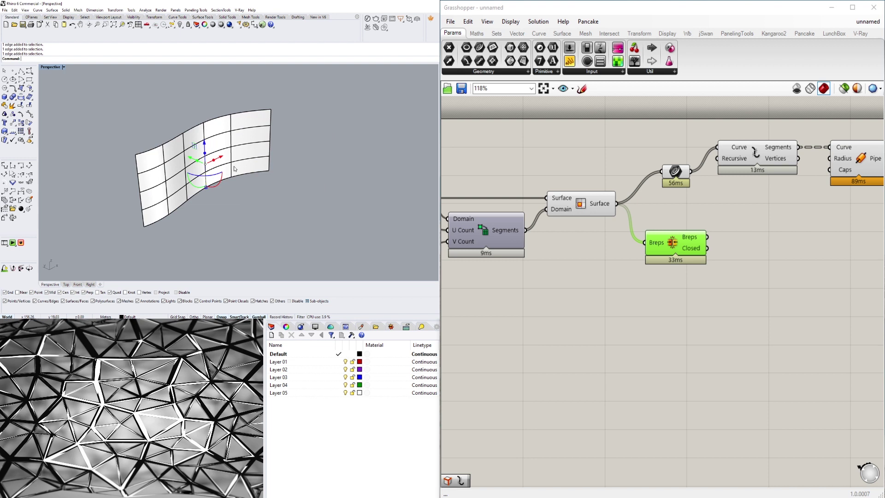
pyautogui.hotkey('ctrl', 'z')
pyautogui.moveTo(235, 221); pyautogui.dragTo(315, 309, button='right')
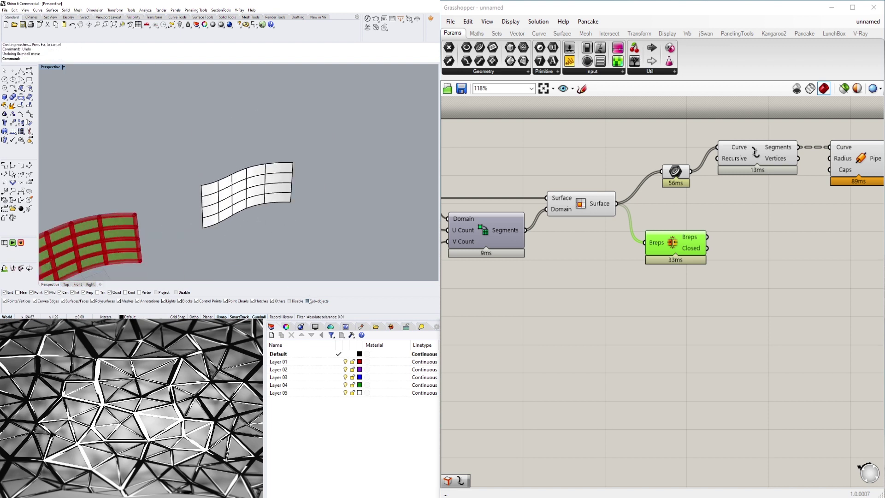
pyautogui.click(309, 301)
# - Connect the Brep Join output to the Curve parameter ahead of Explode, replacing its Isotrim connection
pyautogui.moveTo(304, 249); pyautogui.dragTo(275, 169, button='right')
pyautogui.scroll(-5, 275, 168)
pyautogui.moveTo(358, 230); pyautogui.dragTo(261, 153)
pyautogui.moveTo(731, 249); pyautogui.dragTo(631, 282, button='right')
pyautogui.scroll(-3, 818, 250)
pyautogui.moveTo(843, 258); pyautogui.dragTo(661, 181)
pyautogui.scroll(2, 722, 247)
pyautogui.click(653, 254)
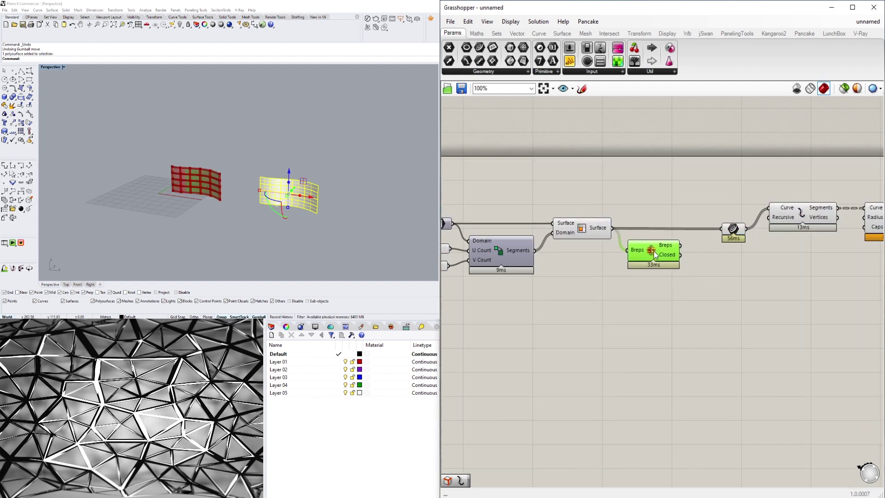
pyautogui.click(731, 231)
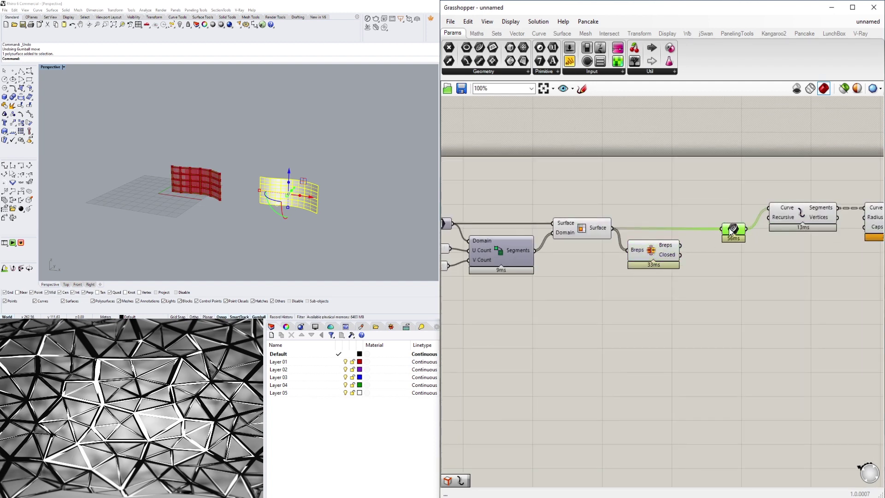
pyautogui.click(601, 228)
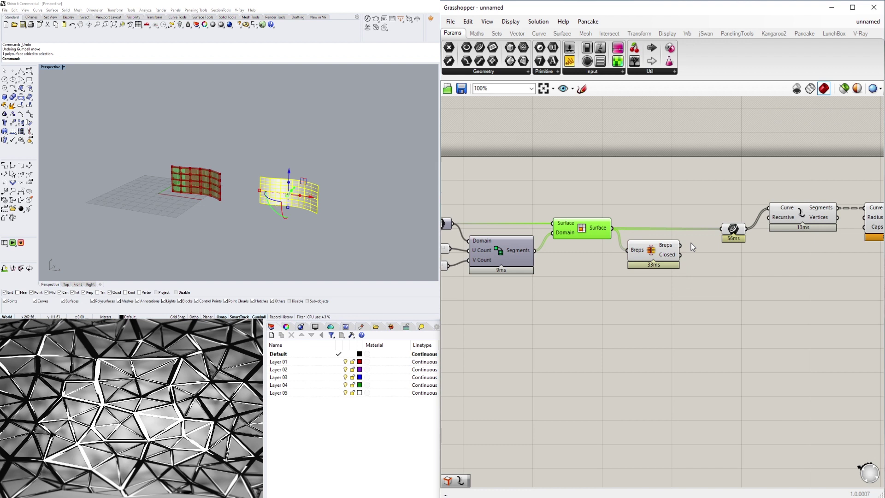
pyautogui.moveTo(681, 246); pyautogui.dragTo(721, 229)
pyautogui.click(717, 282)
pyautogui.moveTo(696, 271); pyautogui.dragTo(643, 264, button='right')
pyautogui.click(598, 249)
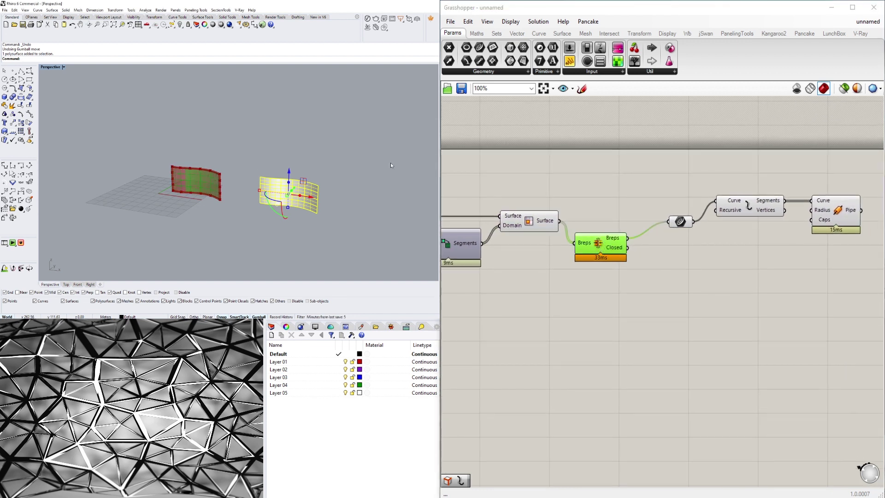
# - Line up the Curve parameter, Explode and Pipe components after Brep Join and inspect the pipe preview in Rhino
pyautogui.scroll(5, 238, 200)
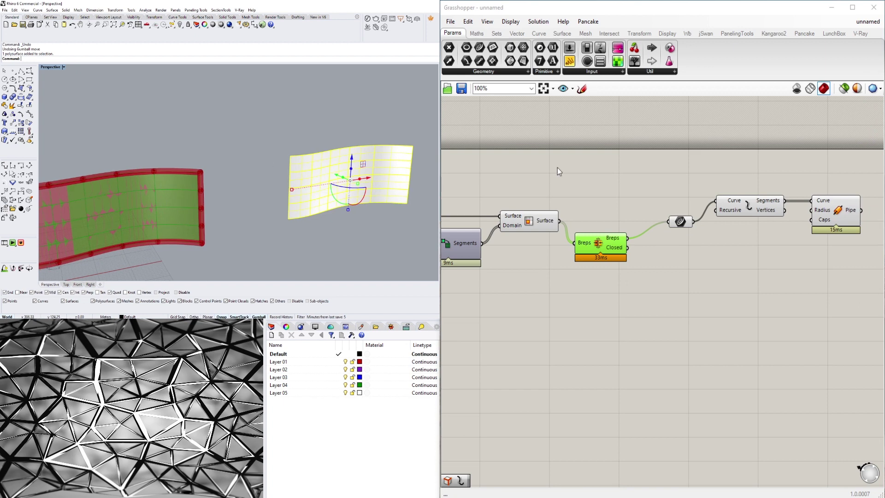
pyautogui.scroll(-4, 671, 239)
pyautogui.click(679, 265)
pyautogui.scroll(6, 681, 226)
pyautogui.moveTo(657, 234); pyautogui.dragTo(617, 258)
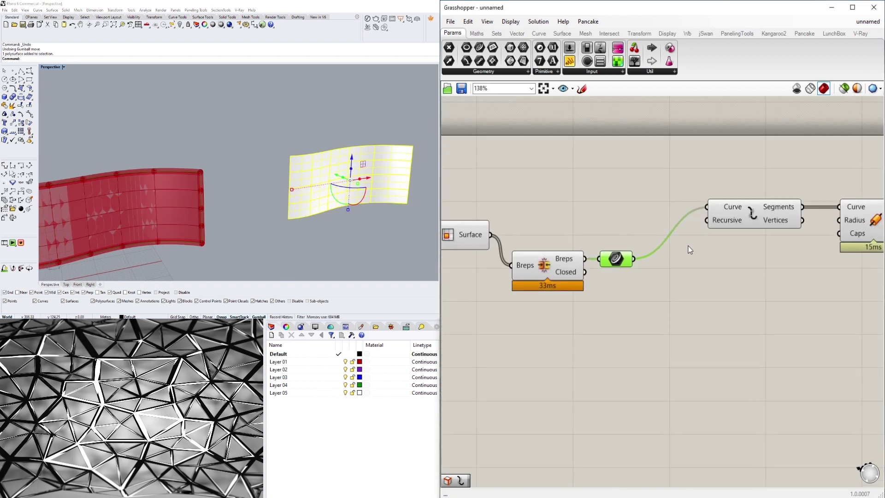
pyautogui.moveTo(737, 219); pyautogui.dragTo(685, 265)
pyautogui.scroll(-2, 757, 241)
pyautogui.moveTo(827, 233); pyautogui.dragTo(800, 261)
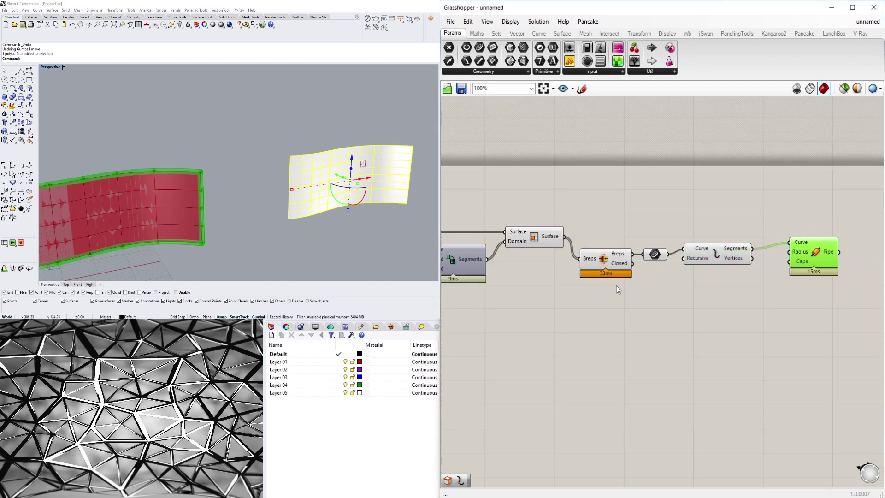
pyautogui.scroll(-2, 617, 286)
pyautogui.scroll(1, 160, 198)
pyautogui.keyDown('shift'); pyautogui.moveTo(160, 198); pyautogui.dragTo(251, 164, button='right'); pyautogui.keyUp('shift')
pyautogui.scroll(2, 314, 128)
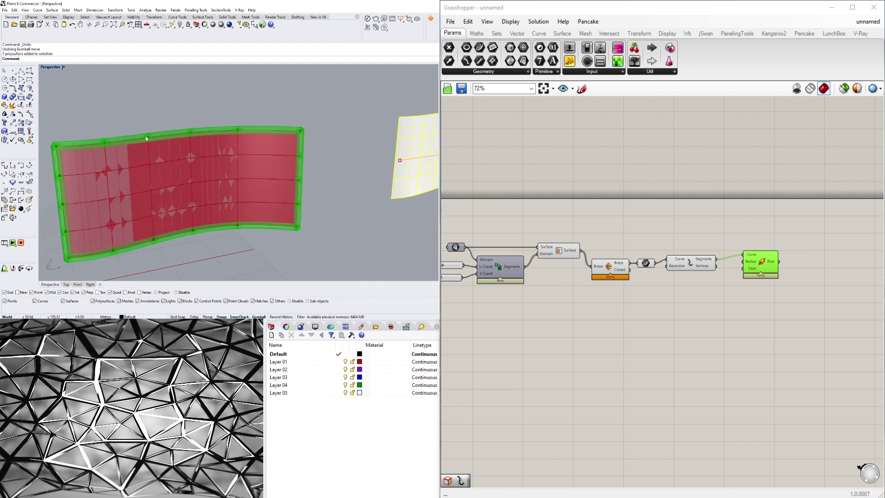
# - Delete the Curve parameter and the Explode component between Brep Join and Pipe
pyautogui.moveTo(642, 261); pyautogui.dragTo(651, 209)
pyautogui.press('Delete')
pyautogui.press('Delete')
# - Add a Brep Edges component after Brep Join and connect the joined Breps to its Brep input
pyautogui.doubleClick(659, 255)
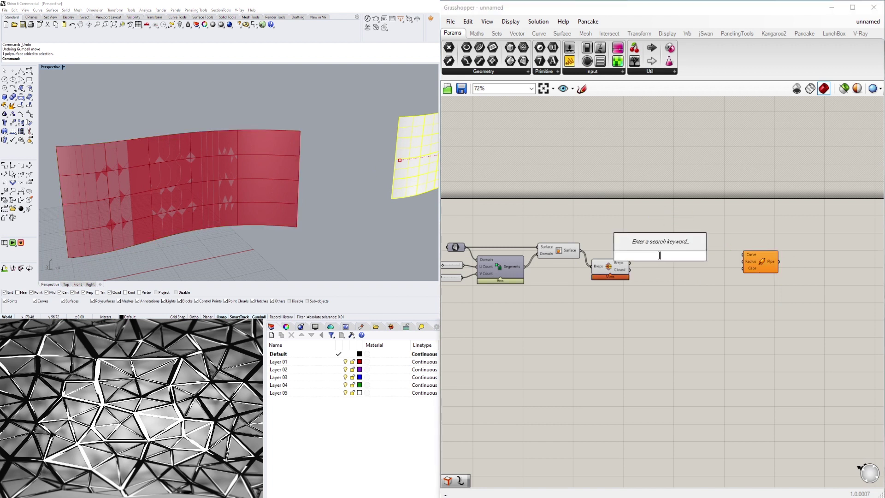
pyautogui.write('brep')
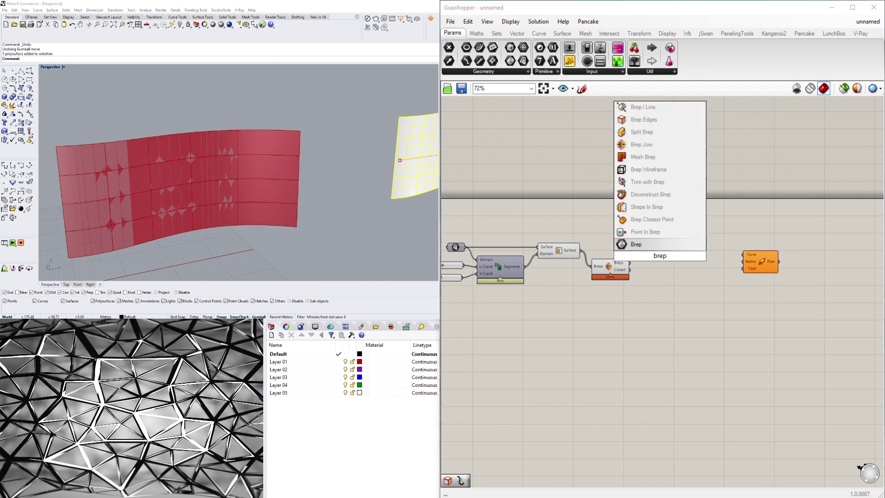
pyautogui.click(645, 120)
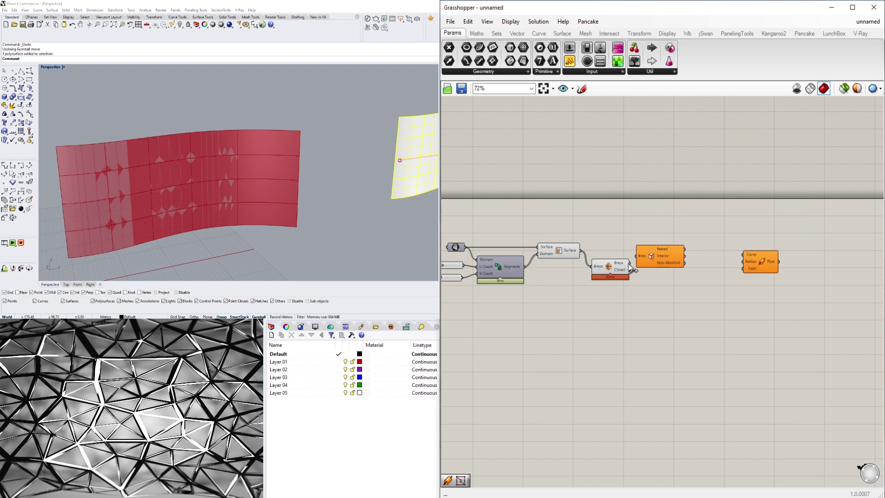
pyautogui.moveTo(630, 263); pyautogui.dragTo(688, 241)
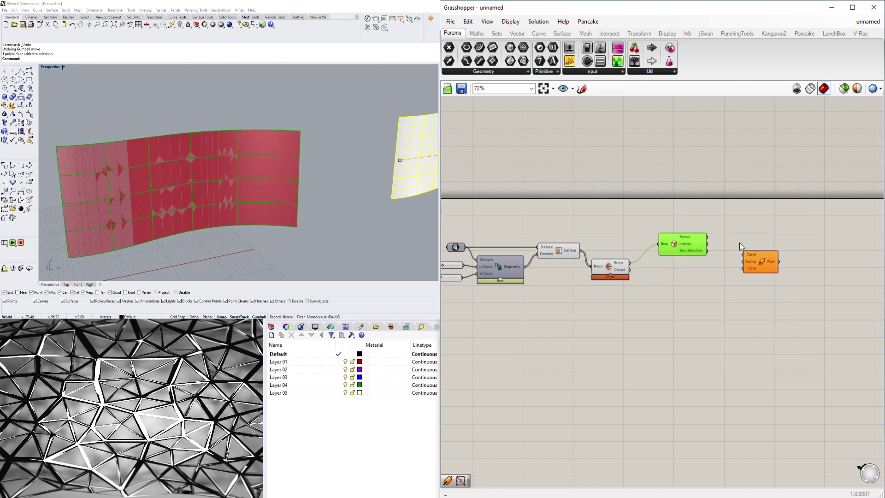
# - Duplicate the Pipe component and feed the Naked edges to one Pipe and the Interior edges to the other
pyautogui.moveTo(771, 269)
pyautogui.mouseDown()
pyautogui.moveTo(794, 247)
pyautogui.moveTo(780, 265)
pyautogui.mouseUp()
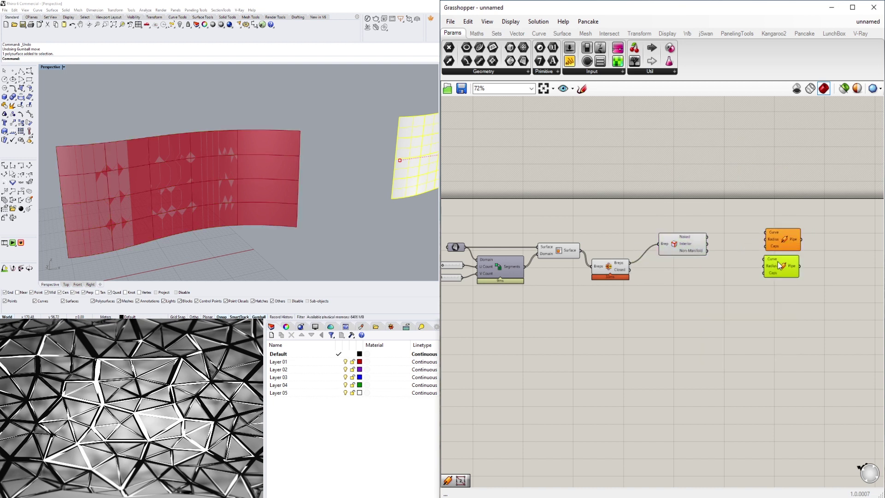
pyautogui.moveTo(707, 237); pyautogui.dragTo(766, 264)
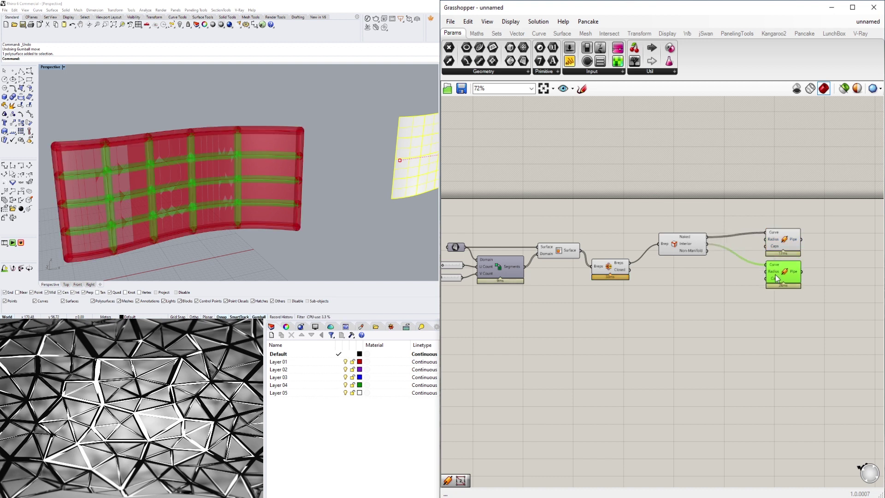
# - Add a number slider with the value 1 and place it above the Brep Join component
pyautogui.doubleClick(691, 216)
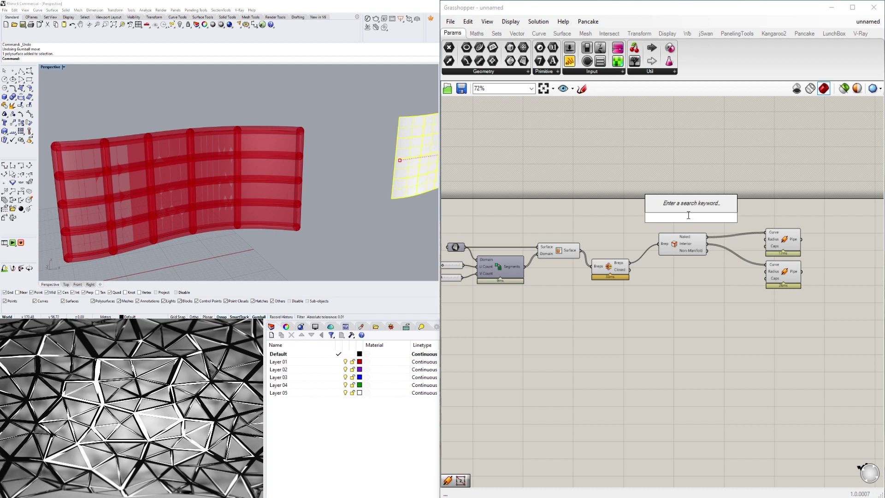
pyautogui.write('1')
pyautogui.press('Return')
pyautogui.moveTo(678, 217); pyautogui.dragTo(628, 218)
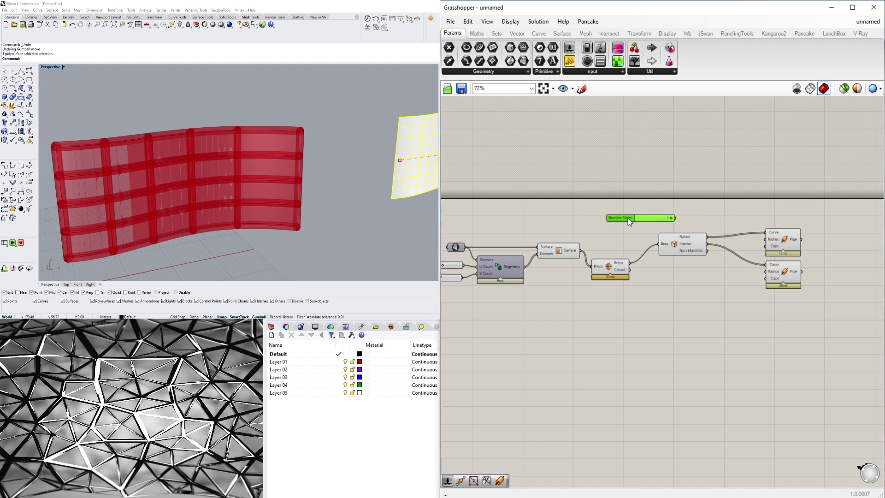
# - Add a Division component beside the number slider and connect the slider to its A input
pyautogui.doubleClick(698, 219)
pyautogui.write('division')
pyautogui.press('Return')
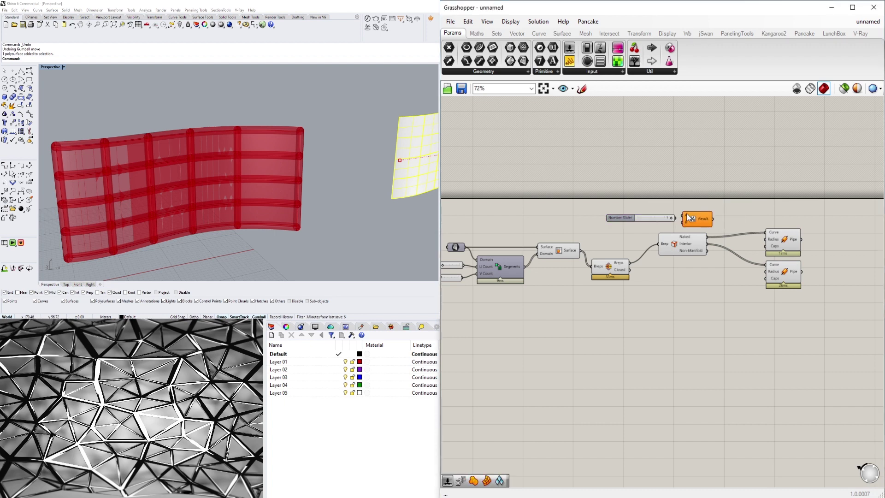
pyautogui.scroll(4, 700, 221)
pyautogui.moveTo(704, 221); pyautogui.dragTo(706, 233)
pyautogui.moveTo(603, 222); pyautogui.dragTo(614, 205)
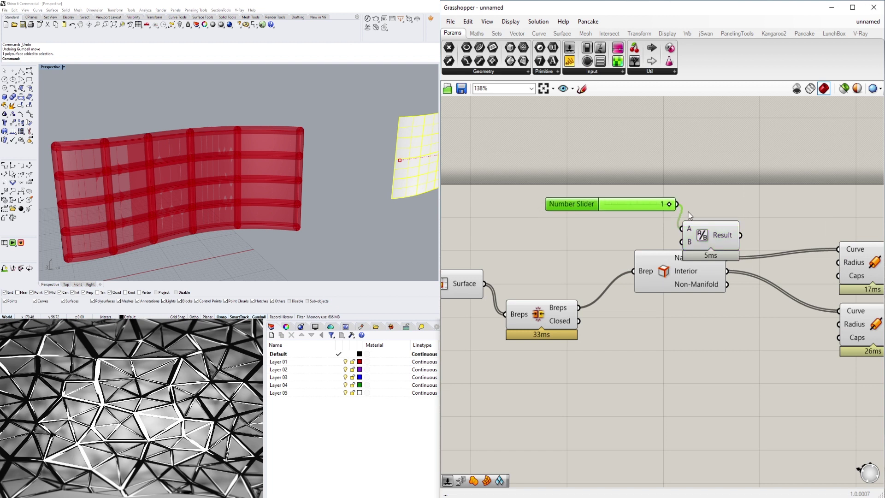
# - Connect the slider to the naked-edge Pipe's Radius and the Division result to the interior-edge Pipe's Radius
pyautogui.moveTo(682, 203); pyautogui.dragTo(843, 242)
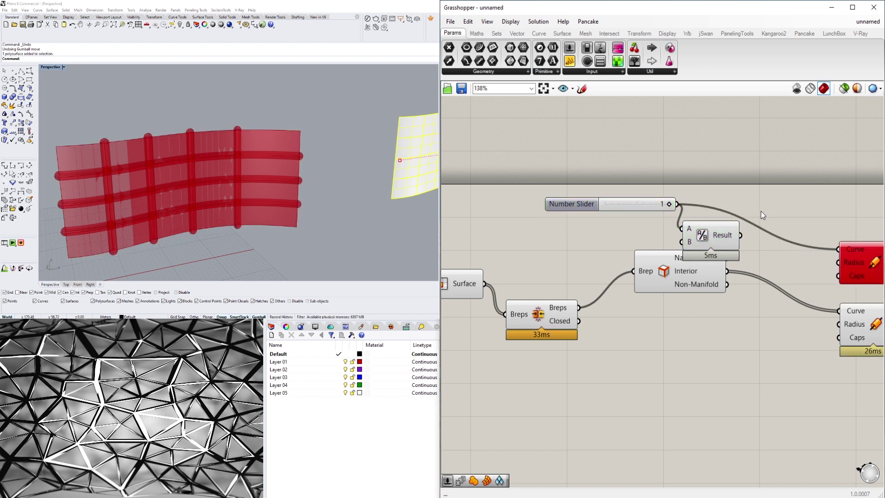
pyautogui.hotkey('ctrl', 'z')
pyautogui.moveTo(675, 204); pyautogui.dragTo(839, 262)
pyautogui.moveTo(740, 236); pyautogui.dragTo(840, 324)
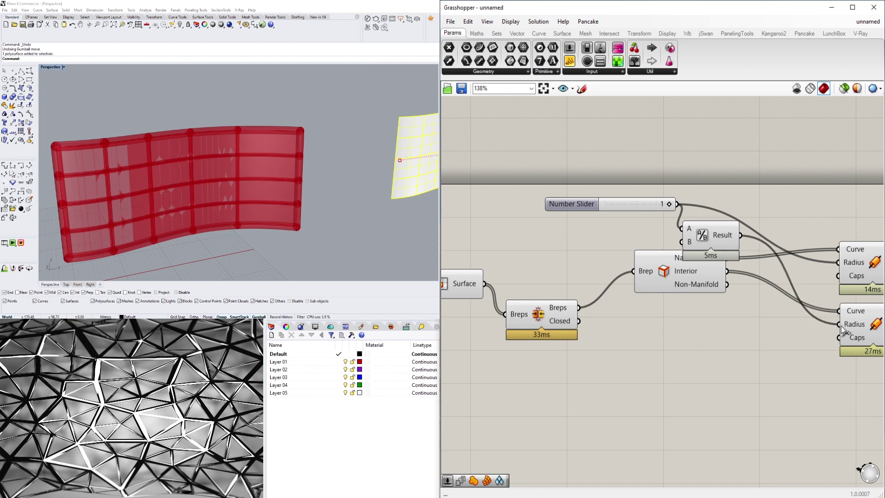
# - Move the number slider and the Division component below the Brep Edges component so the wires stay clear
pyautogui.scroll(-2, 698, 272)
pyautogui.moveTo(709, 243); pyautogui.dragTo(715, 328)
pyautogui.moveTo(602, 220); pyautogui.dragTo(590, 352)
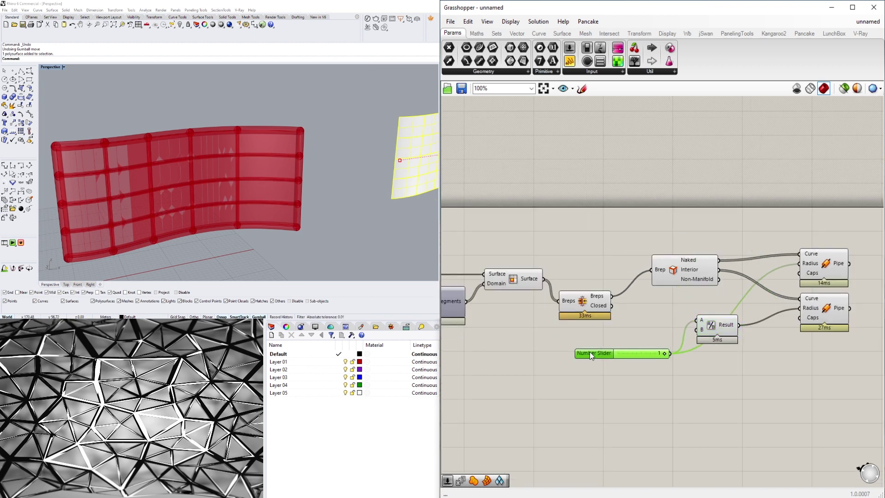
pyautogui.moveTo(727, 323); pyautogui.dragTo(709, 367)
pyautogui.click(677, 383)
pyautogui.scroll(-1, 677, 383)
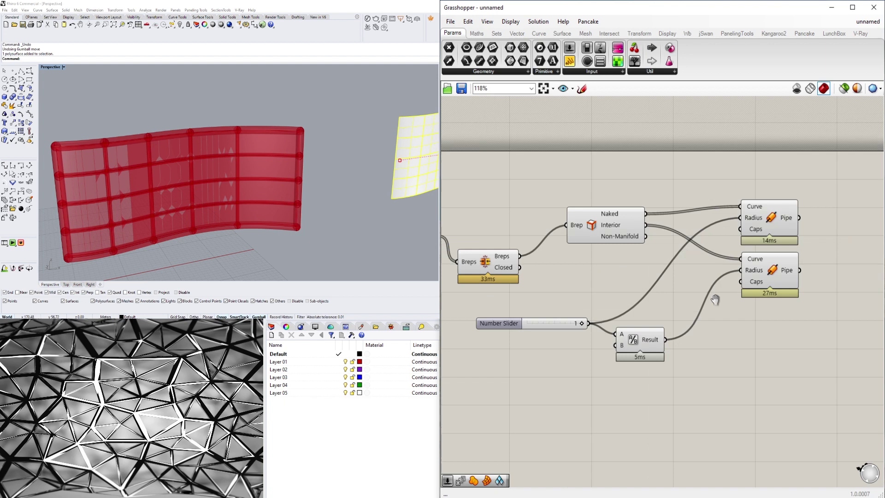
pyautogui.moveTo(611, 243); pyautogui.dragTo(705, 237, button='right')
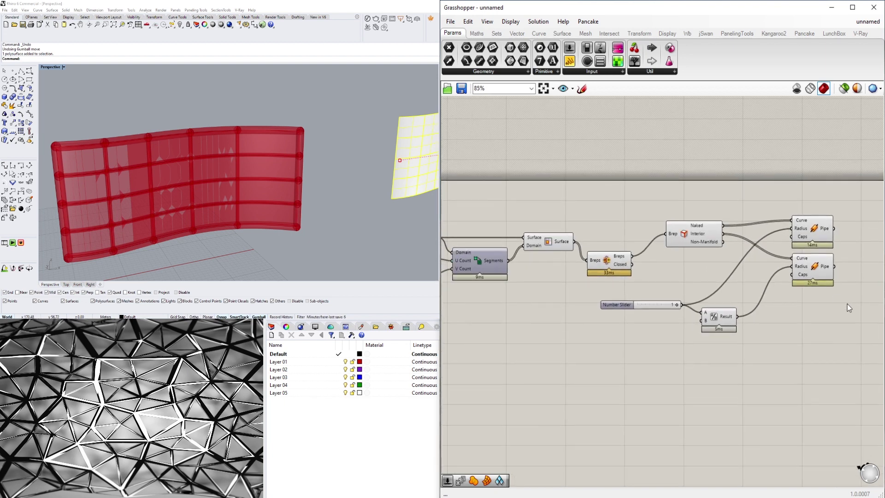
# - Bake both Pipe components into Rhino and delete the old baked polysurface beside the panelled surface
pyautogui.moveTo(847, 304); pyautogui.dragTo(814, 198)
pyautogui.middleClick(813, 198)
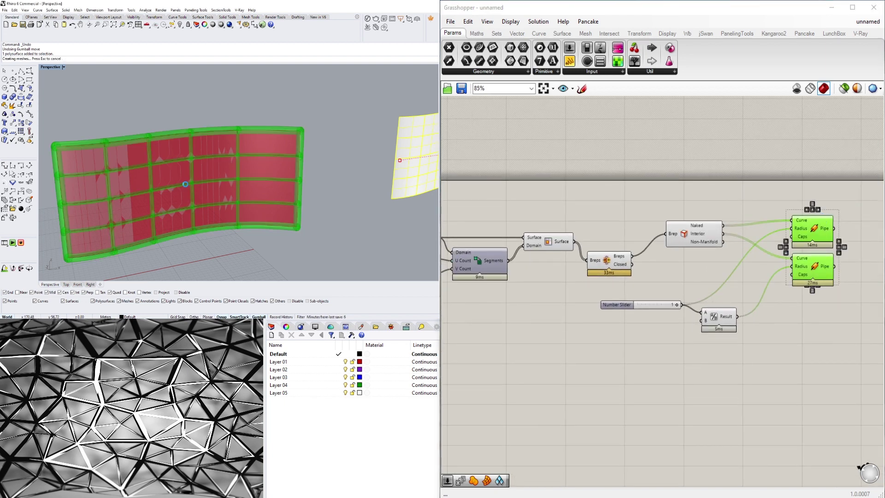
pyautogui.scroll(-4, 185, 184)
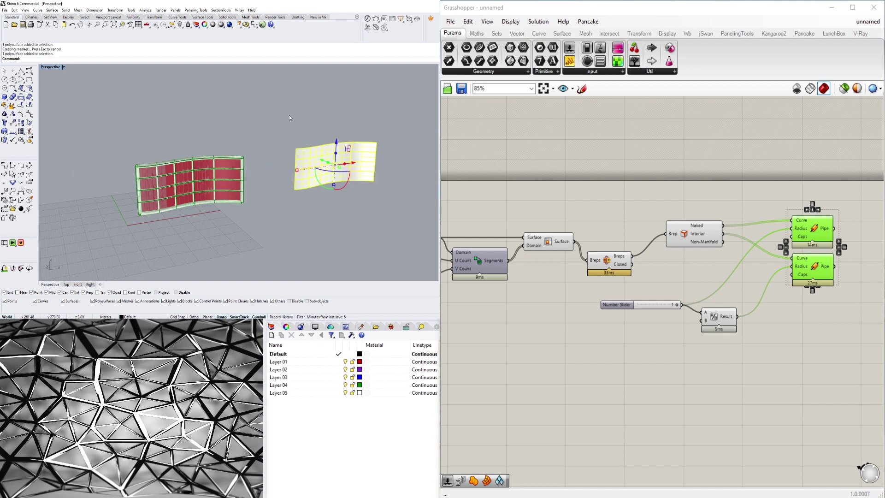
pyautogui.press('Delete')
# - Select all the baked pipes and move them away from the preview to the empty area beside it
pyautogui.moveTo(108, 111); pyautogui.dragTo(282, 245)
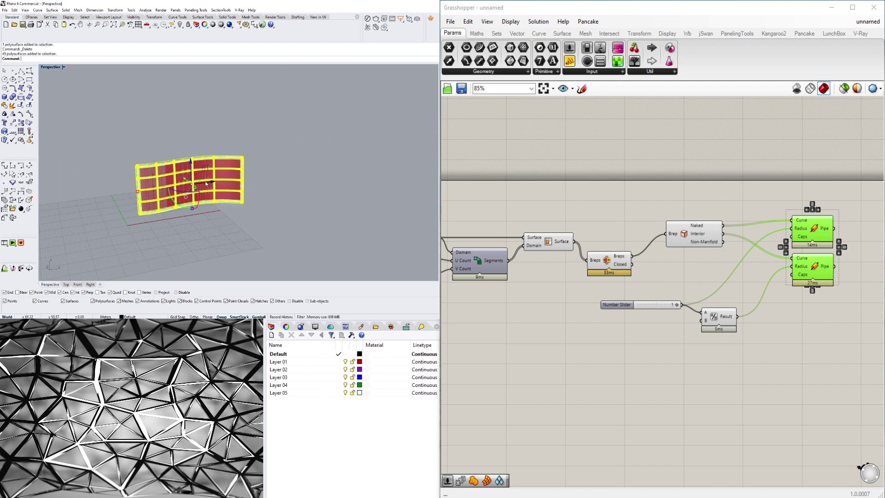
pyautogui.moveTo(206, 184); pyautogui.dragTo(351, 167)
pyautogui.click(356, 208)
# - Examine the baked frame by selecting individual interior pipe segments and checking whether each is a separate piece
pyautogui.scroll(6, 359, 147)
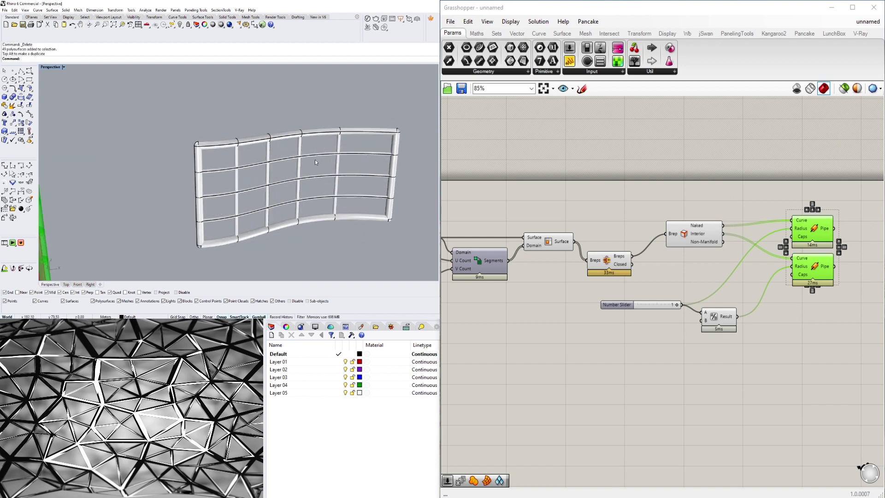
pyautogui.scroll(1, 316, 161)
pyautogui.click(317, 155)
pyautogui.click(341, 142)
pyautogui.click(378, 154)
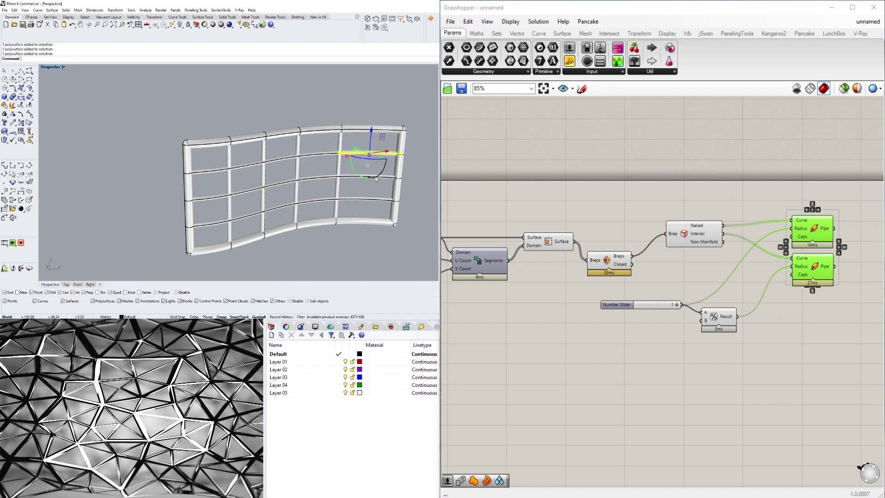
pyautogui.click(334, 164)
pyautogui.click(319, 177)
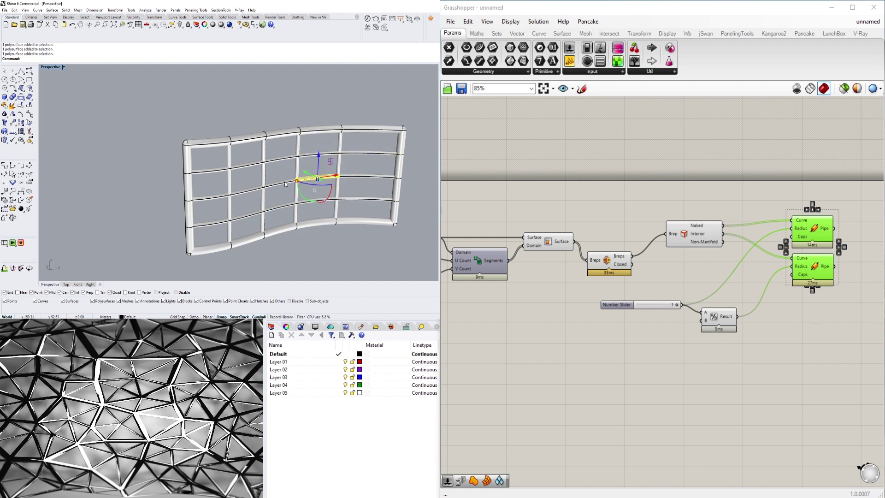
pyautogui.click(281, 184)
pyautogui.click(272, 177)
pyautogui.scroll(-6, 263, 177)
pyautogui.moveTo(167, 193); pyautogui.dragTo(204, 170, button='right')
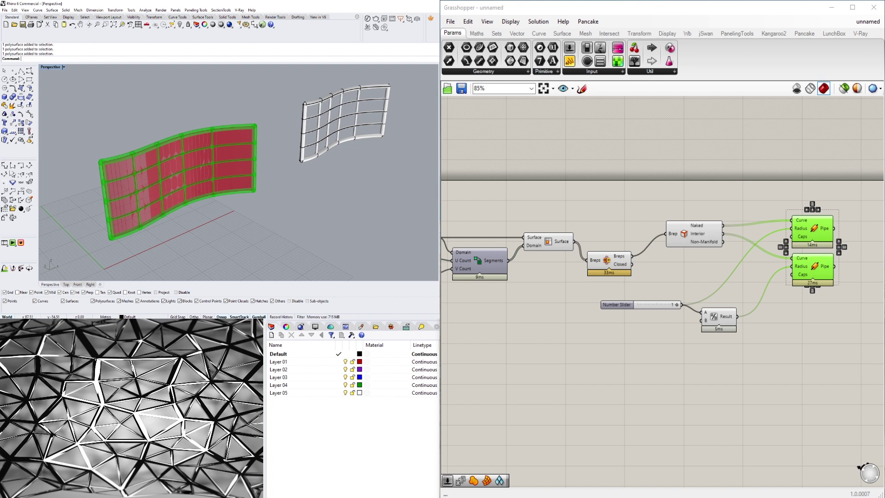
# - Tidy the definition by moving the Brep Join, Brep Edges, radius and Pipe components closer to the Surface component
pyautogui.moveTo(835, 342); pyautogui.dragTo(674, 250)
pyautogui.click(829, 403)
pyautogui.moveTo(816, 393); pyautogui.dragTo(608, 232)
pyautogui.moveTo(603, 261); pyautogui.dragTo(600, 239)
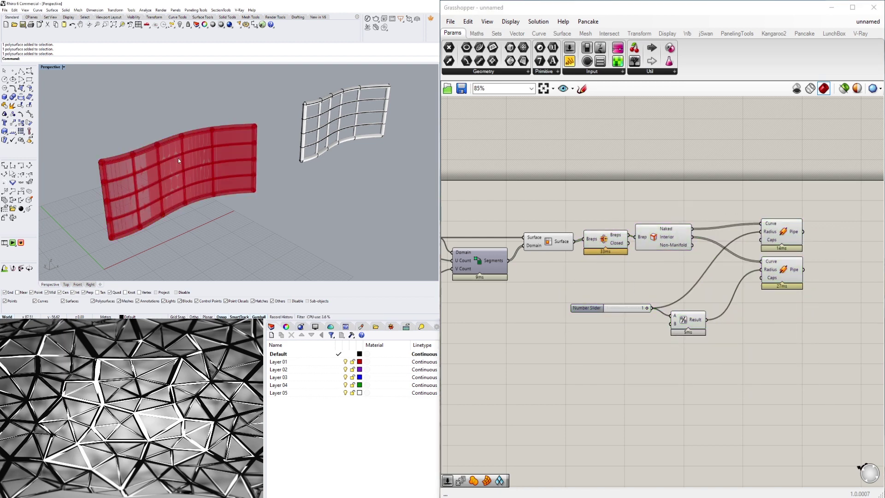
# - Turn off the preview of the Surface component feeding Brep Join and select the baked pipe frame in Rhino
pyautogui.moveTo(140, 167); pyautogui.dragTo(212, 154, button='right')
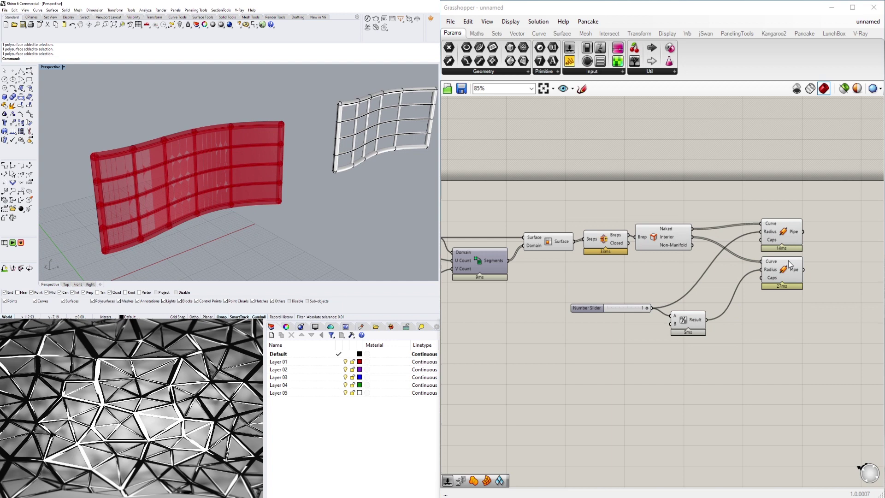
pyautogui.rightClick(550, 243)
pyautogui.click(561, 256)
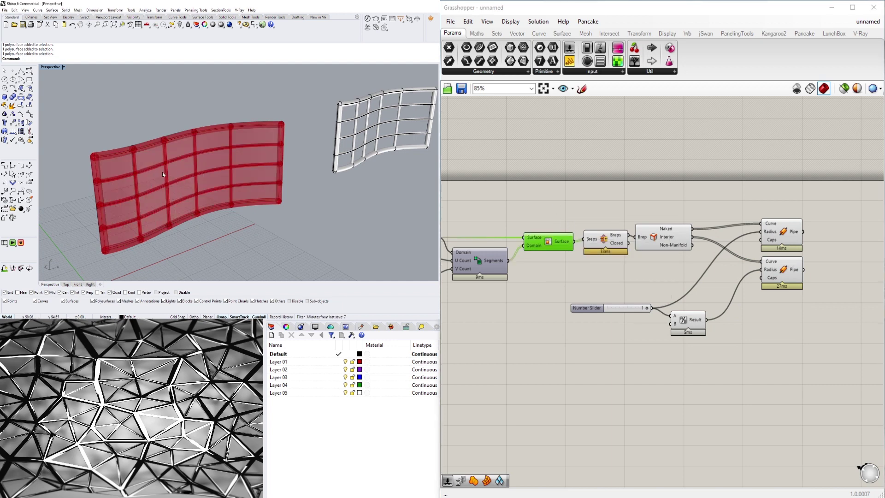
pyautogui.scroll(-3, 162, 172)
pyautogui.moveTo(276, 107); pyautogui.dragTo(269, 103)
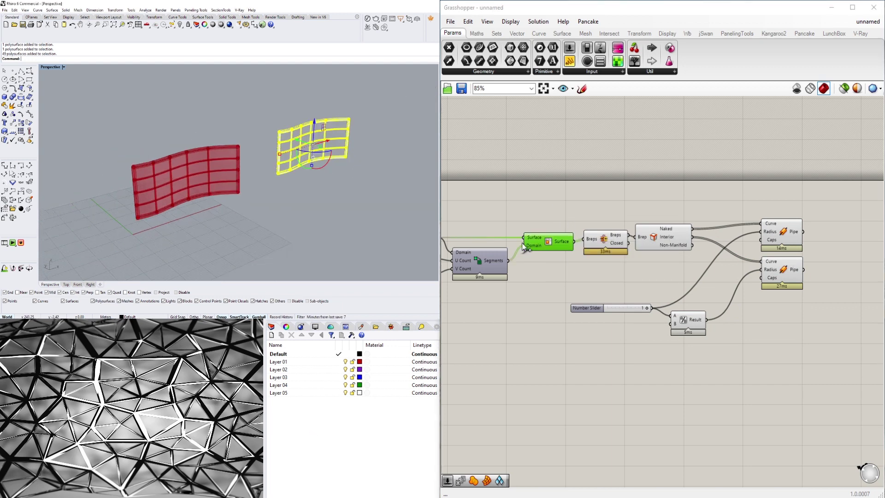
# - Disable both Pipe components and move them lower to free space beside the Brep Edges component
pyautogui.click(784, 231)
pyautogui.moveTo(816, 347); pyautogui.dragTo(713, 178)
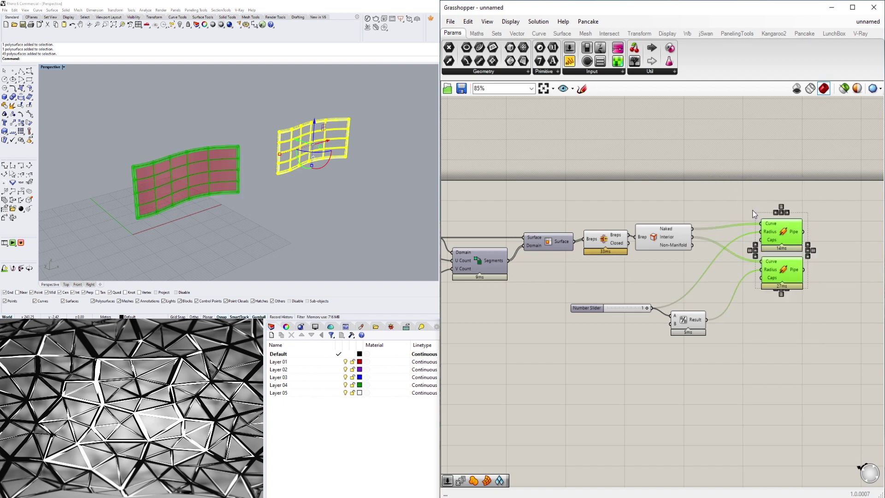
pyautogui.middleClick(752, 209)
pyautogui.click(795, 210)
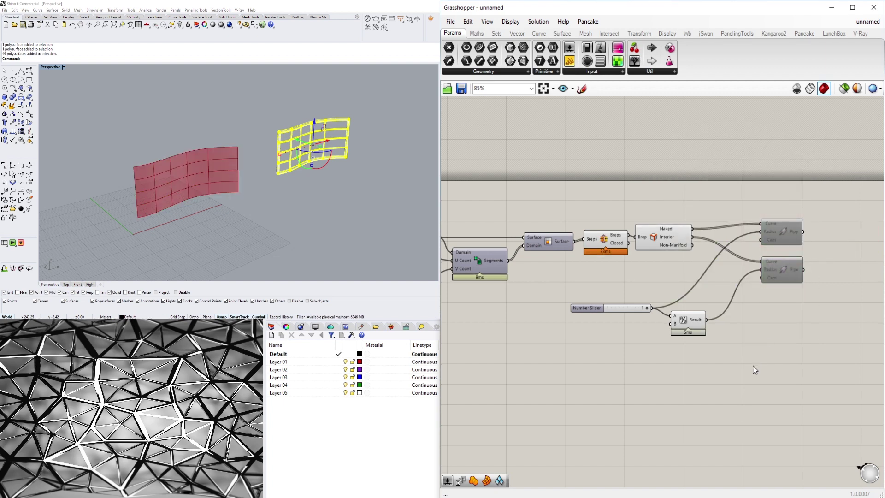
pyautogui.scroll(3, 761, 233)
pyautogui.scroll(-2, 676, 240)
pyautogui.click(677, 240)
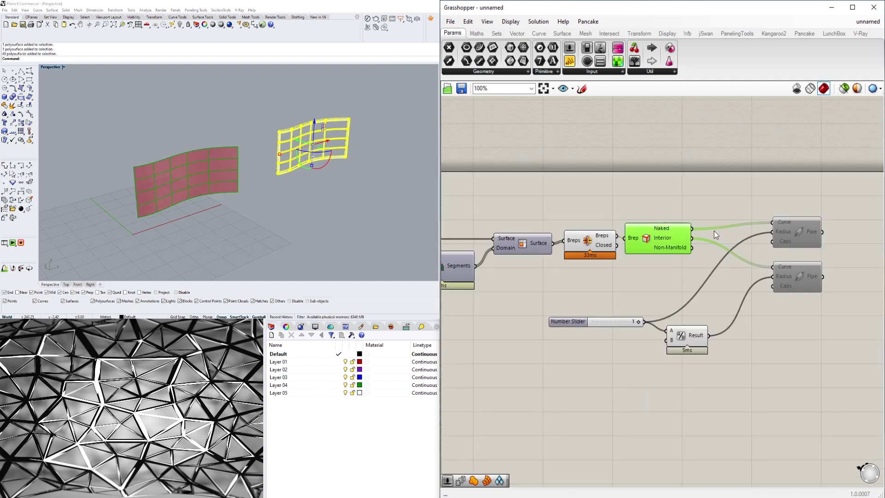
pyautogui.moveTo(738, 231); pyautogui.dragTo(694, 245, button='right')
pyautogui.moveTo(761, 355); pyautogui.dragTo(743, 320)
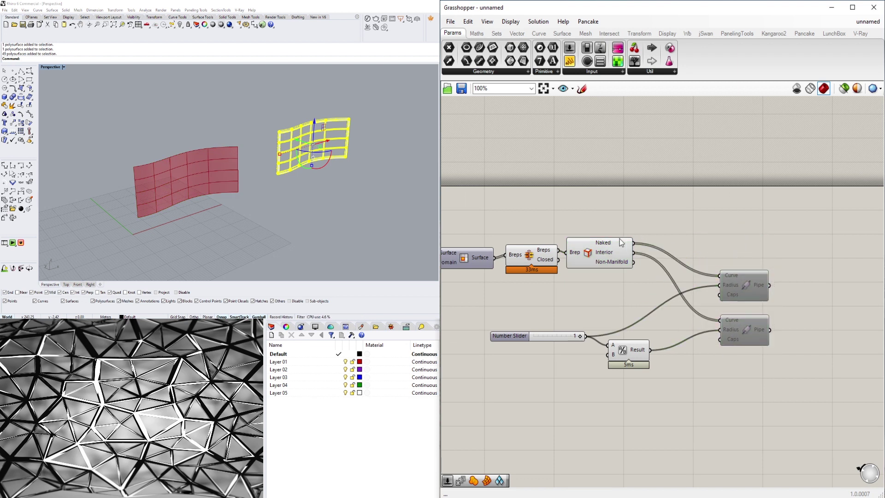
# - Add a Curve parameter above the disabled Pipes and connect the Naked edges output to it
pyautogui.click(617, 243)
pyautogui.click(721, 228)
pyautogui.doubleClick(723, 228)
pyautogui.write('cur')
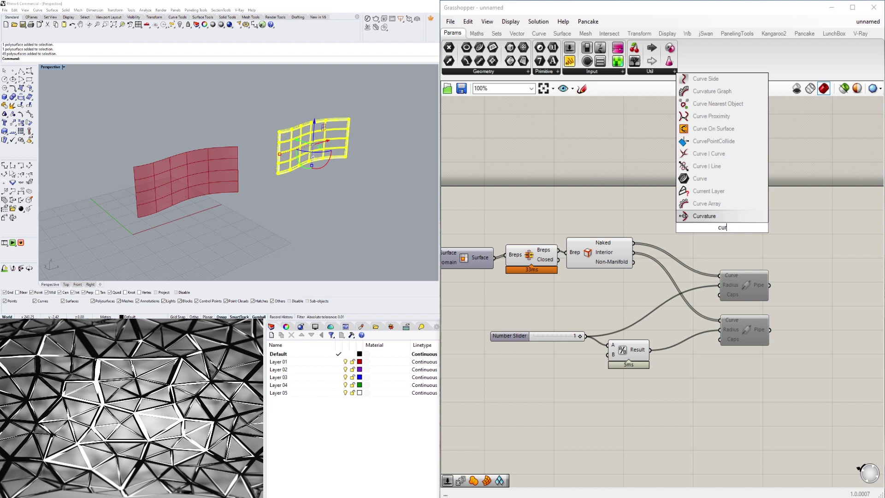
pyautogui.click(700, 179)
pyautogui.moveTo(633, 242); pyautogui.dragTo(714, 214)
pyautogui.doubleClick(775, 219)
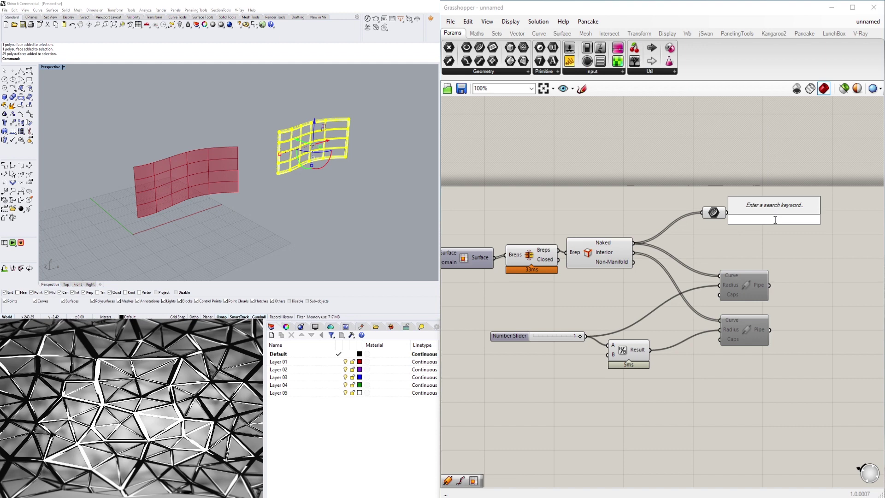
pyautogui.write('pipe')
pyautogui.press('Return')
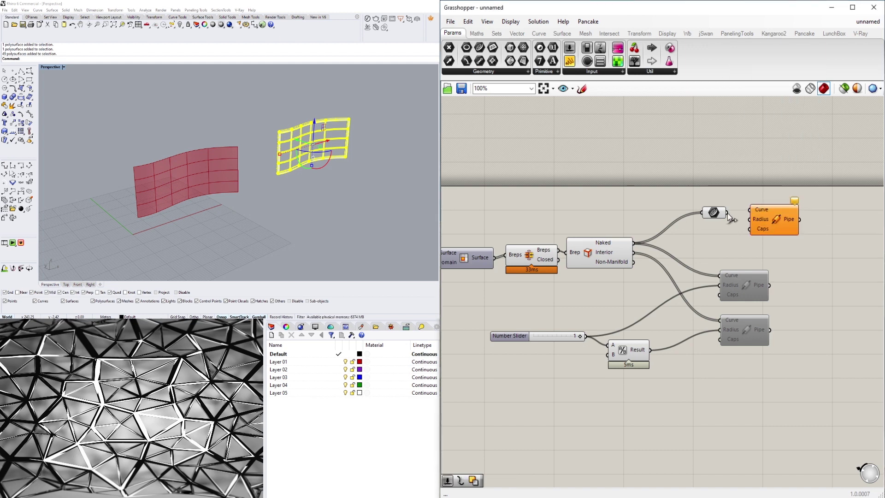
pyautogui.moveTo(727, 213); pyautogui.dragTo(837, 234)
pyautogui.moveTo(837, 234); pyautogui.dragTo(726, 240, button='right')
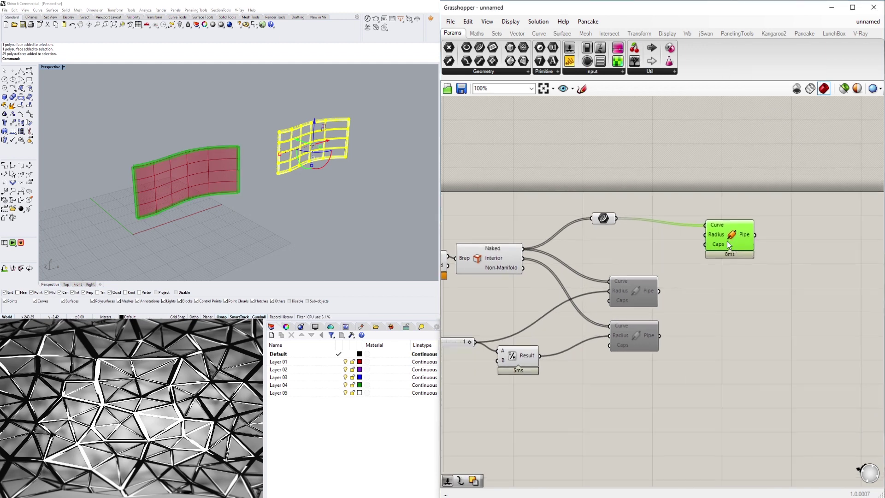
pyautogui.moveTo(727, 241); pyautogui.dragTo(781, 232)
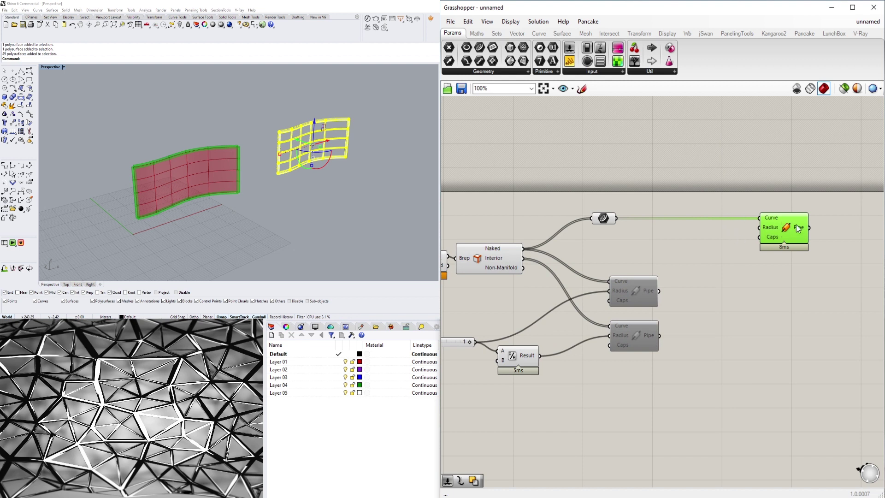
pyautogui.press('Delete')
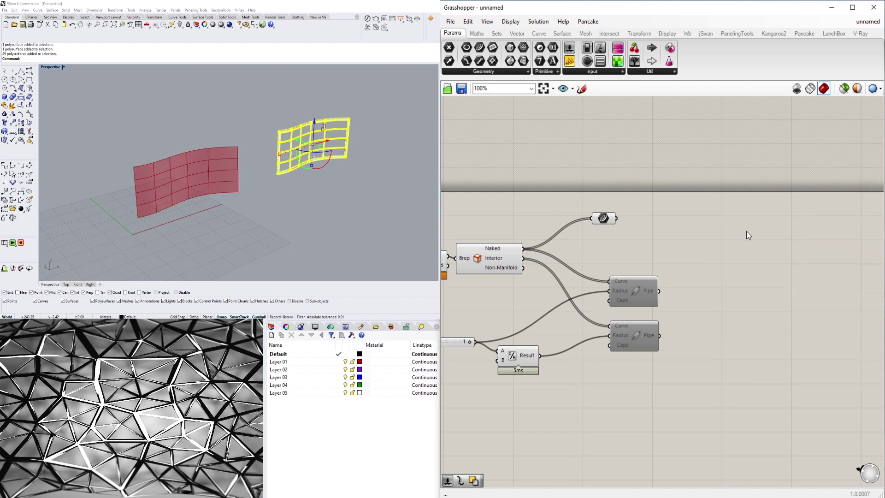
# - Add a Pipe Variable component and connect the naked-edge Curve parameter to its Curve input, leaving space between them
pyautogui.doubleClick(744, 230)
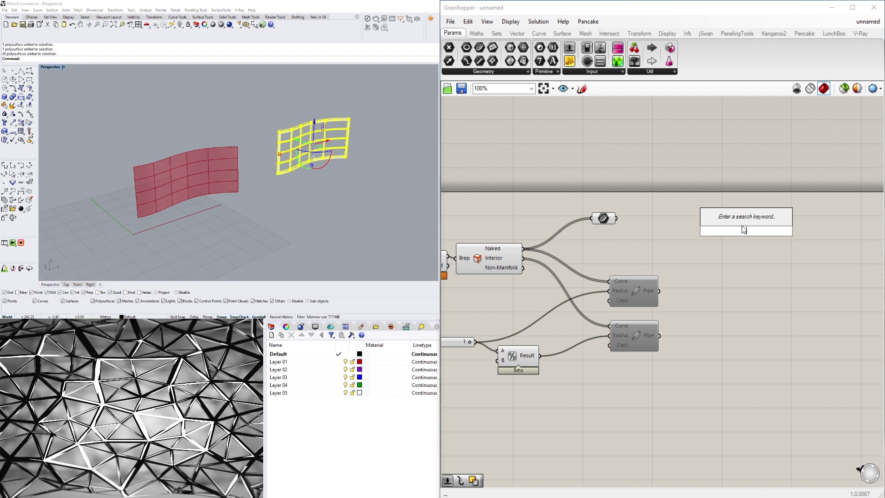
pyautogui.write('va')
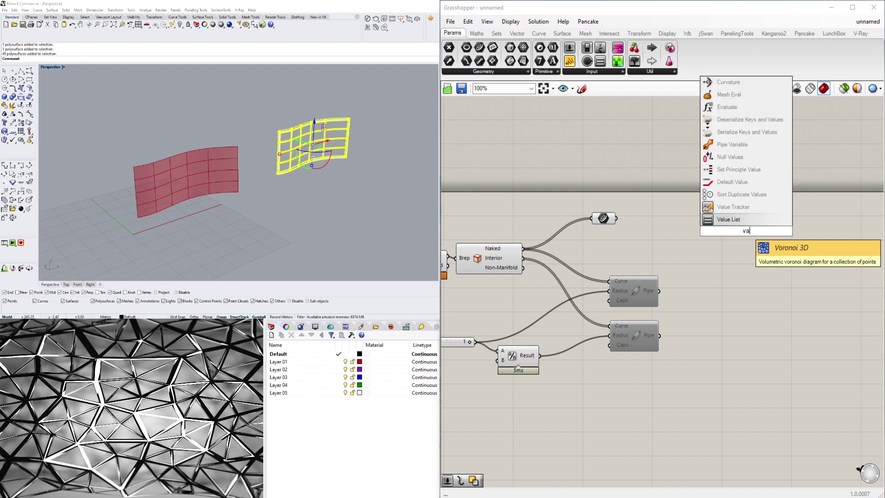
pyautogui.write('ria')
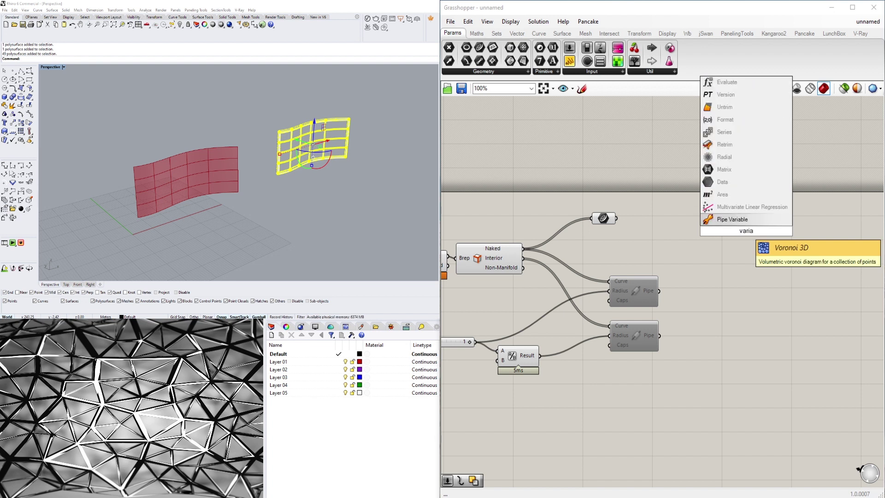
pyautogui.click(738, 218)
pyautogui.moveTo(675, 223); pyautogui.dragTo(683, 208, button='right')
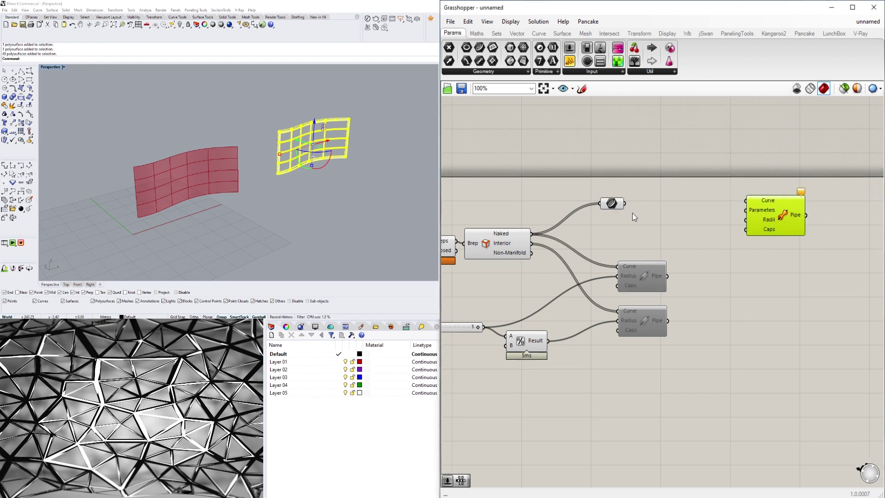
pyautogui.moveTo(612, 203); pyautogui.dragTo(625, 199)
pyautogui.click(146, 150)
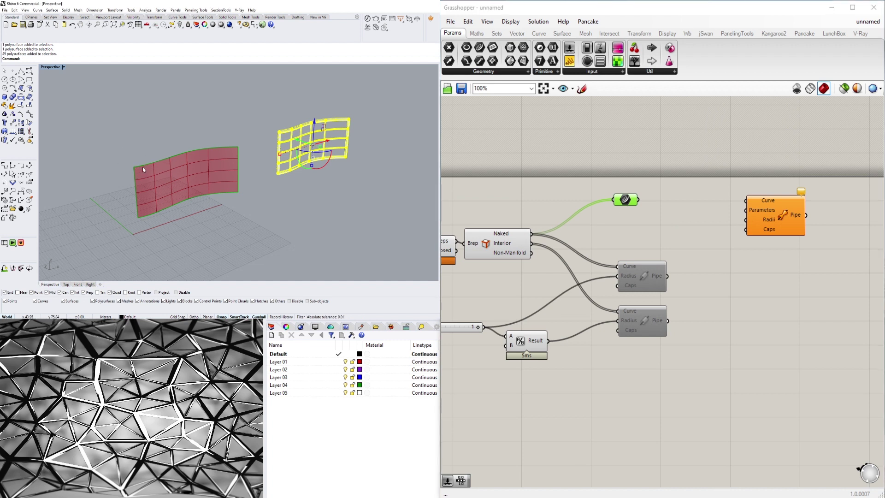
pyautogui.moveTo(638, 200); pyautogui.dragTo(835, 213)
# - Add a Range component between the Curve parameter and the Pipe Variable component
pyautogui.doubleClick(689, 223)
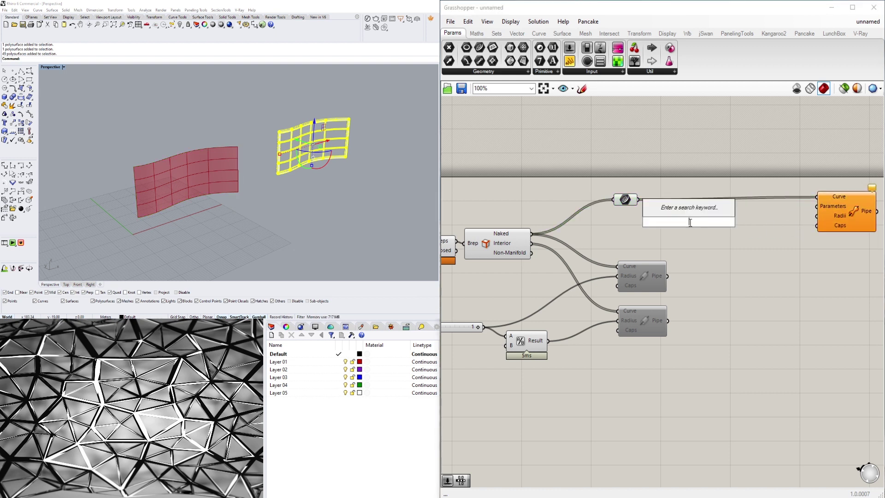
pyautogui.write('rang')
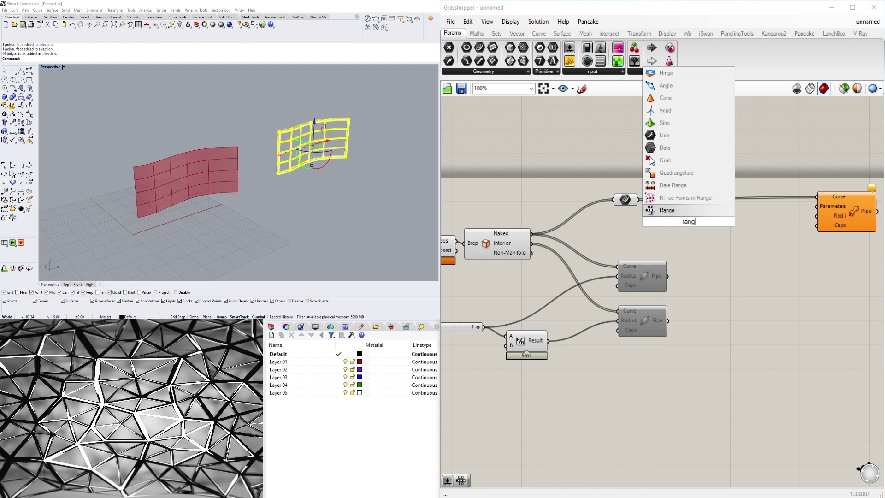
pyautogui.click(667, 211)
pyautogui.moveTo(719, 253); pyautogui.dragTo(683, 236, button='right')
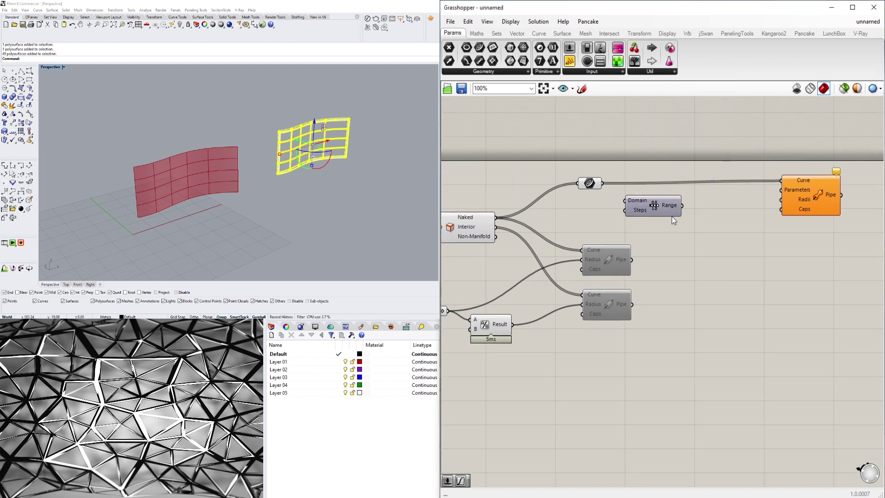
# - Add a Graph Mapper between the Range and Pipe Variable components and connect the Range output to its input
pyautogui.doubleClick(720, 236)
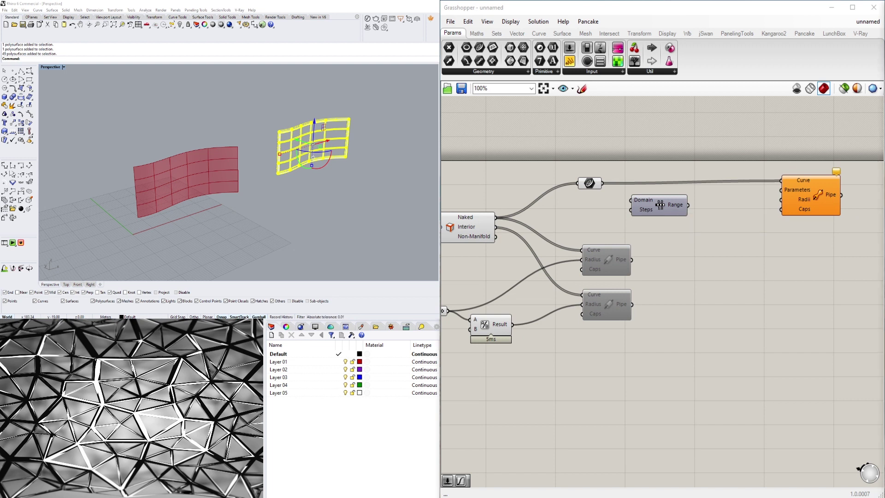
pyautogui.doubleClick(712, 248)
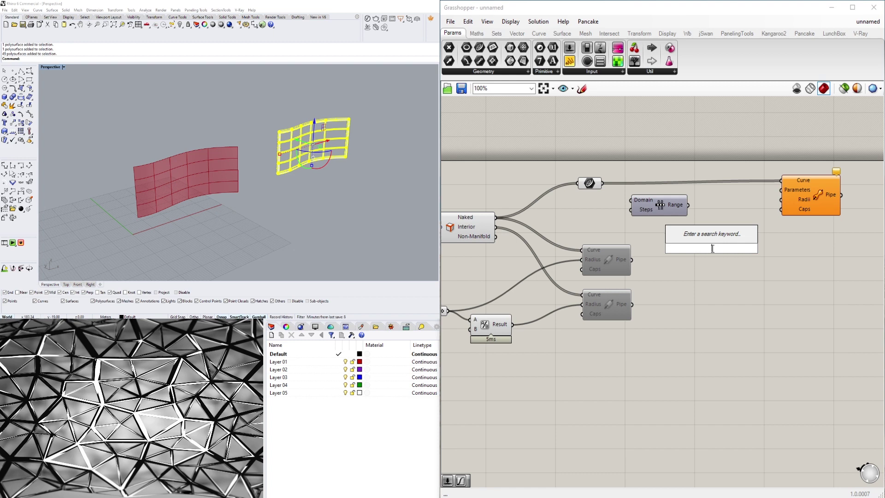
pyautogui.write('gra')
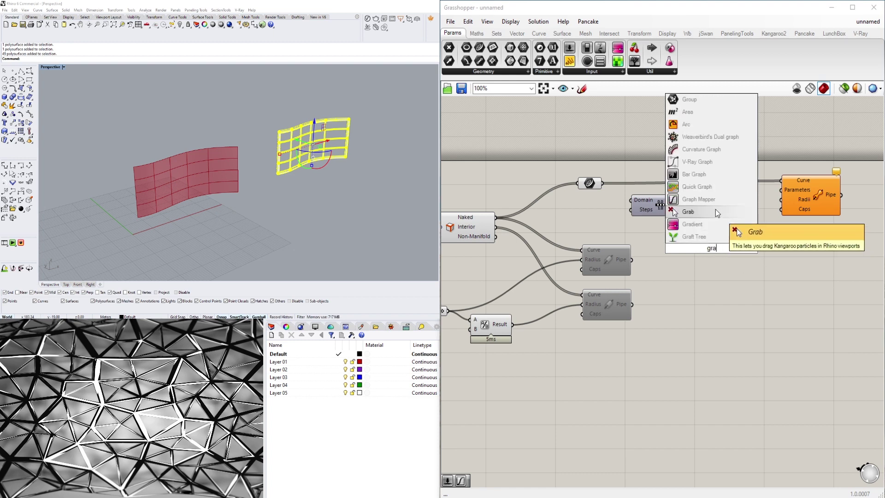
pyautogui.click(705, 201)
pyautogui.moveTo(738, 258); pyautogui.dragTo(744, 255)
pyautogui.scroll(-2, 674, 219)
pyautogui.scroll(2, 687, 213)
pyautogui.moveTo(683, 208); pyautogui.dragTo(704, 253)
# - Reparameterize the Pipe Variable's Curve input, and connect Range to its Parameters and the Graph Mapper to its Radii
pyautogui.click(810, 200)
pyautogui.moveTo(798, 209); pyautogui.dragTo(737, 209, button='right')
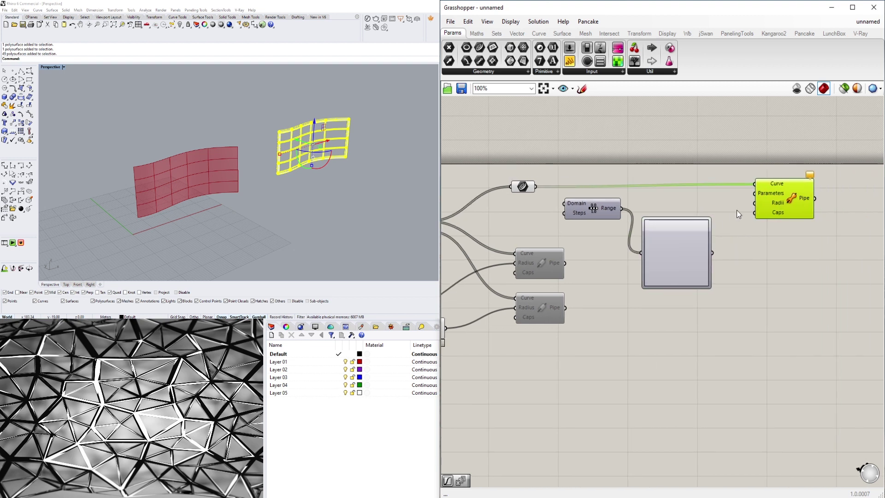
pyautogui.rightClick(769, 183)
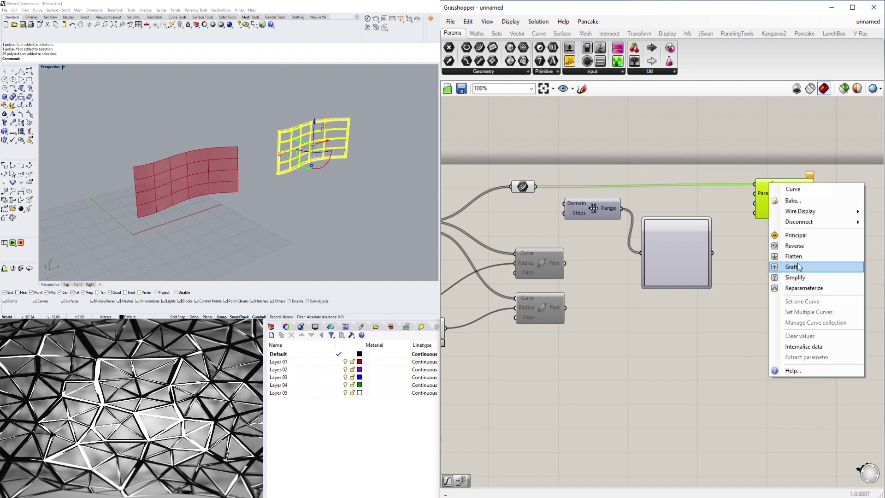
pyautogui.click(799, 288)
pyautogui.moveTo(622, 207); pyautogui.dragTo(744, 205)
pyautogui.moveTo(601, 211); pyautogui.dragTo(604, 211)
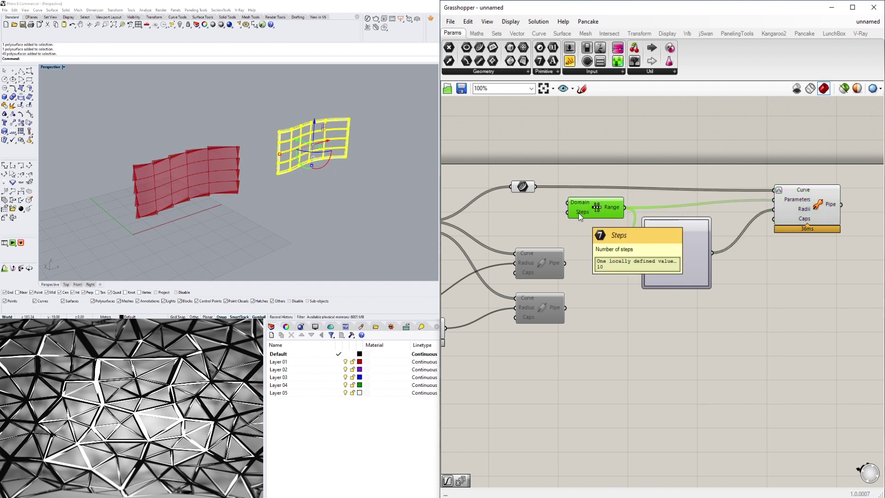
pyautogui.click(616, 189)
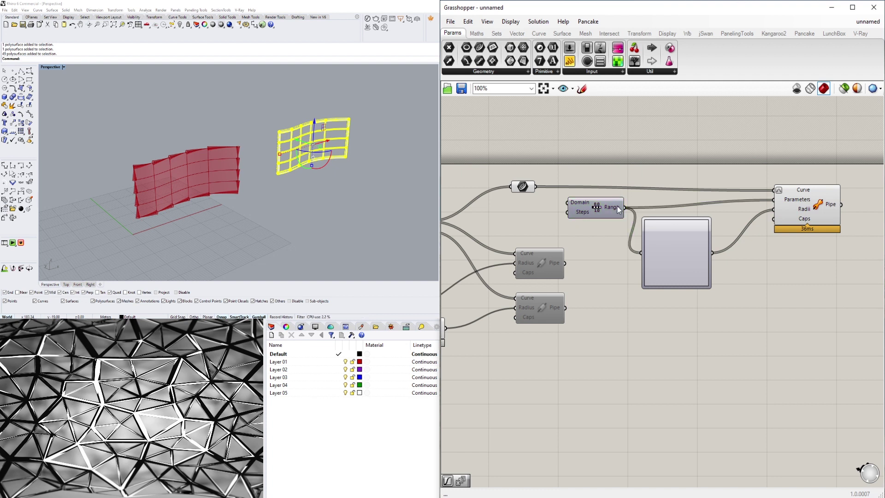
# - Set the Graph Mapper's graph type to Parabola
pyautogui.moveTo(620, 212)
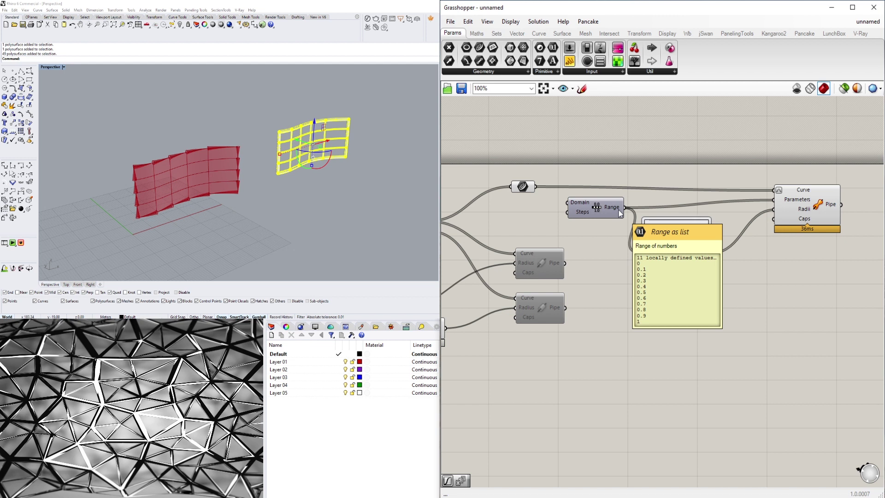
pyautogui.click(663, 251)
pyautogui.rightClick(687, 257)
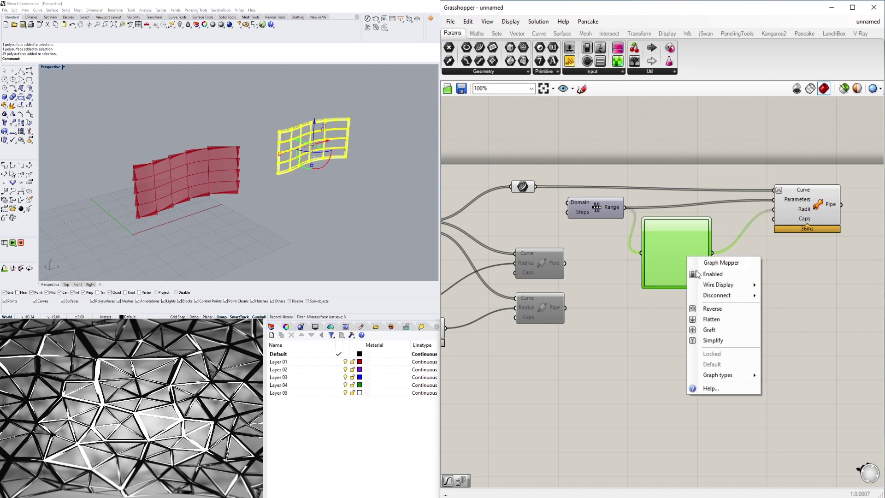
pyautogui.moveTo(734, 374)
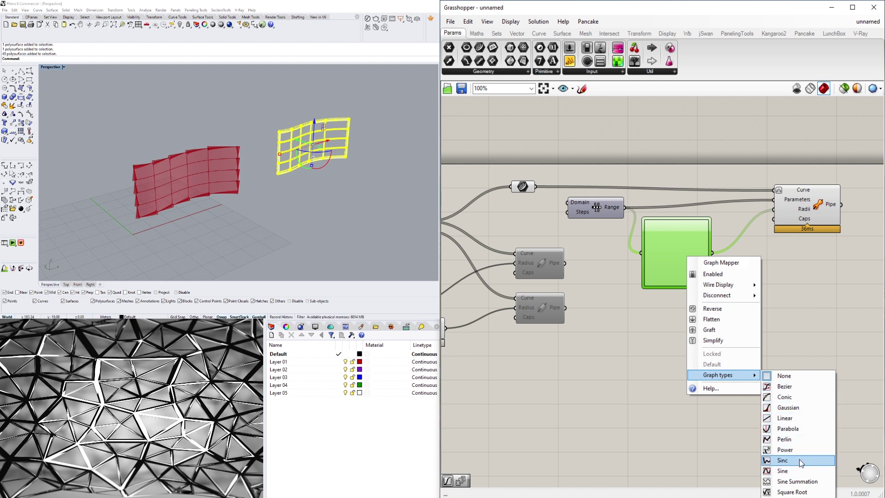
pyautogui.click(801, 429)
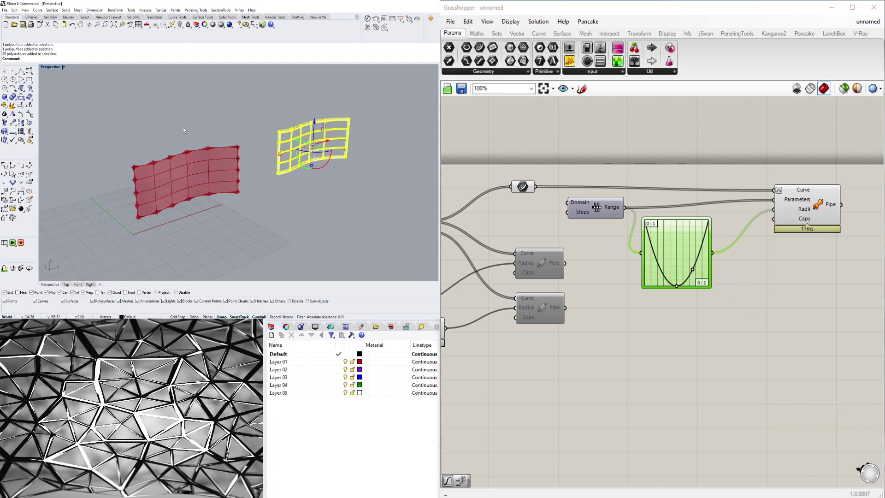
# - Set the Pipe Variable's Caps to Round and shift the Graph Mapper slightly away from the Range component
pyautogui.scroll(6, 153, 164)
pyautogui.keyDown('shift'); pyautogui.moveTo(120, 178); pyautogui.dragTo(173, 142, button='right'); pyautogui.keyUp('shift')
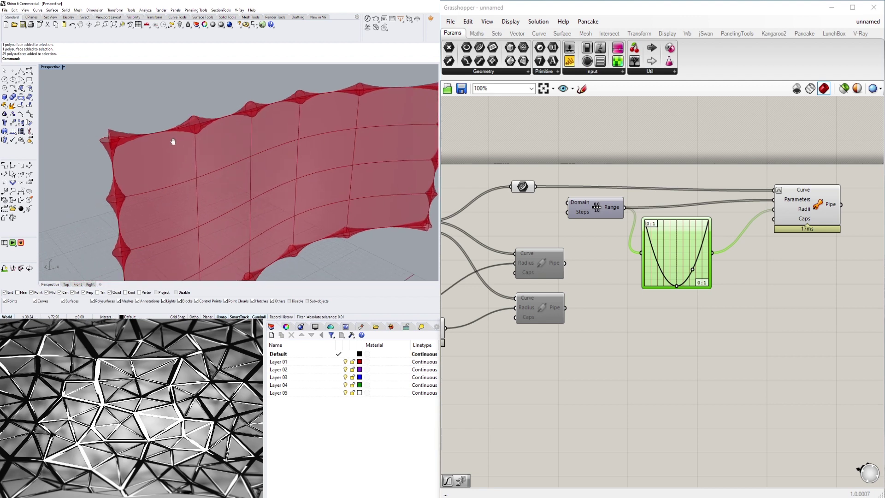
pyautogui.scroll(-5, 190, 156)
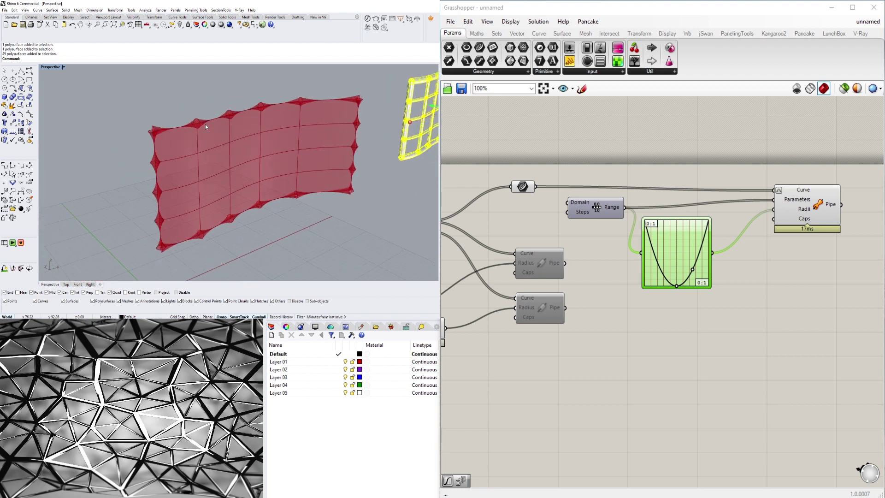
pyautogui.scroll(2, 186, 126)
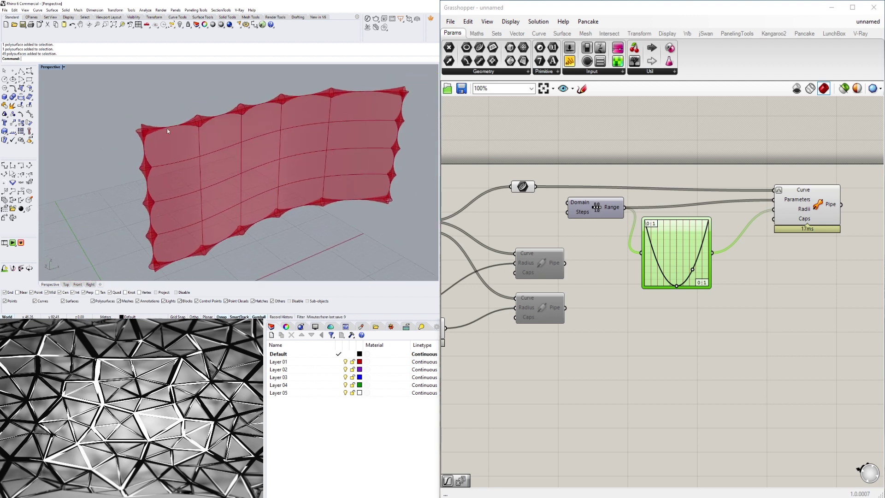
pyautogui.rightClick(787, 224)
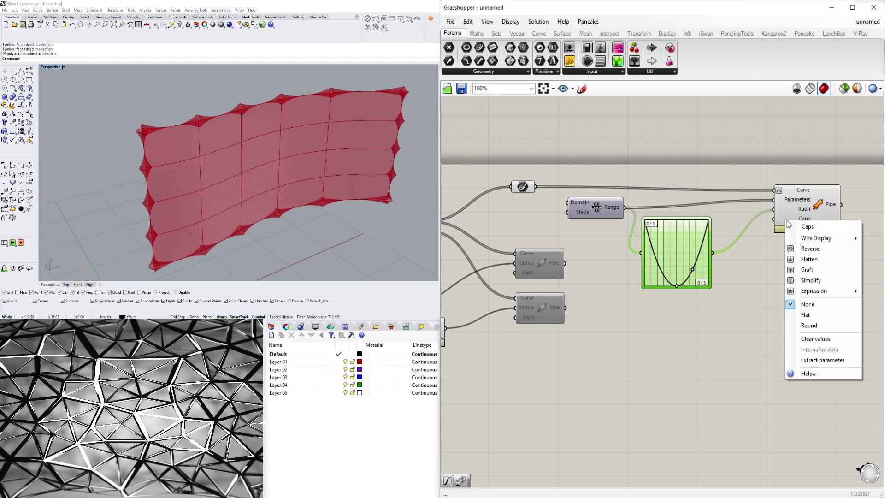
pyautogui.click(808, 325)
pyautogui.moveTo(668, 247); pyautogui.dragTo(682, 248)
pyautogui.click(491, 297)
pyautogui.scroll(10, 291, 138)
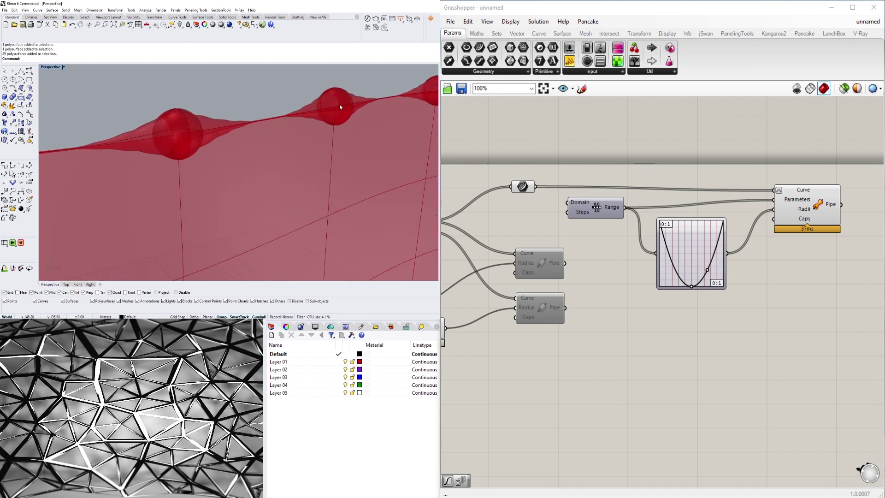
# - Flatten the Graph Mapper's parabola by raising its vertex to mid-height and moving its second handle up near the end
pyautogui.scroll(5, 695, 279)
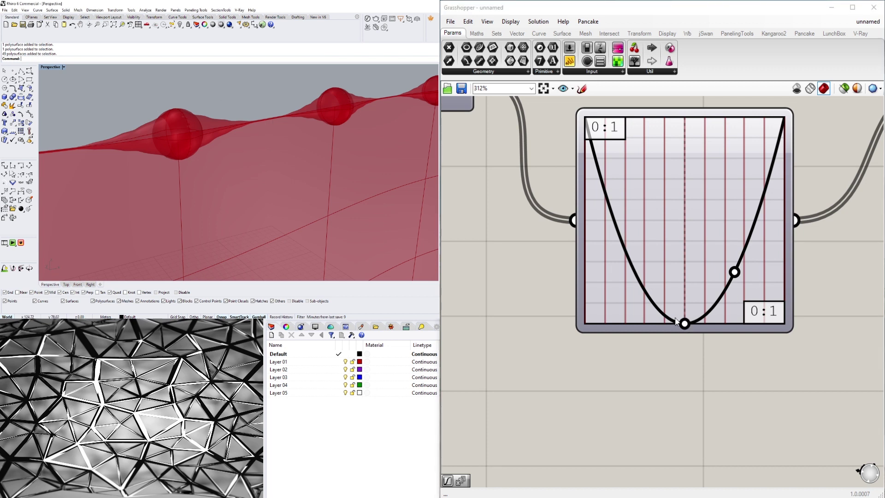
pyautogui.moveTo(685, 323); pyautogui.dragTo(686, 292)
pyautogui.moveTo(736, 274); pyautogui.dragTo(760, 247)
pyautogui.moveTo(686, 295); pyautogui.dragTo(683, 268)
pyautogui.moveTo(757, 244); pyautogui.dragTo(770, 183)
pyautogui.moveTo(684, 270); pyautogui.dragTo(682, 245)
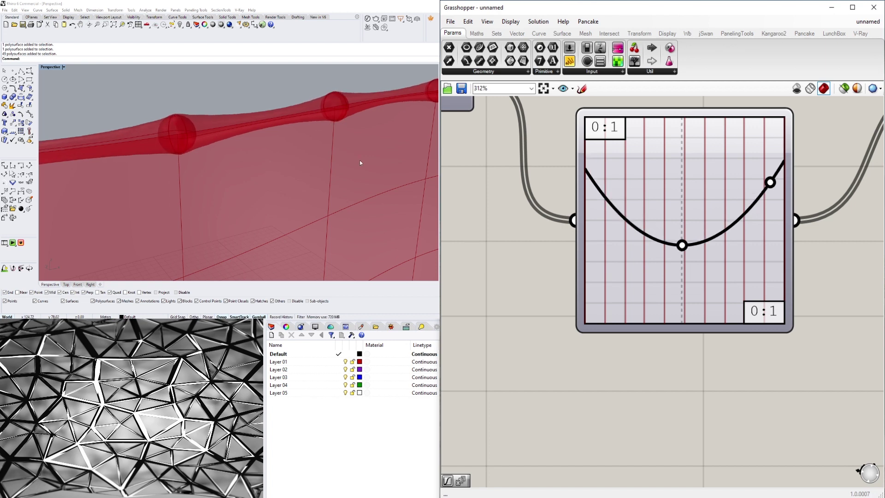
# - Deselect the baked frame and review the naked-edge variable pipes together with the component chain that generates them
pyautogui.scroll(-10, 156, 153)
pyautogui.scroll(-4, 262, 110)
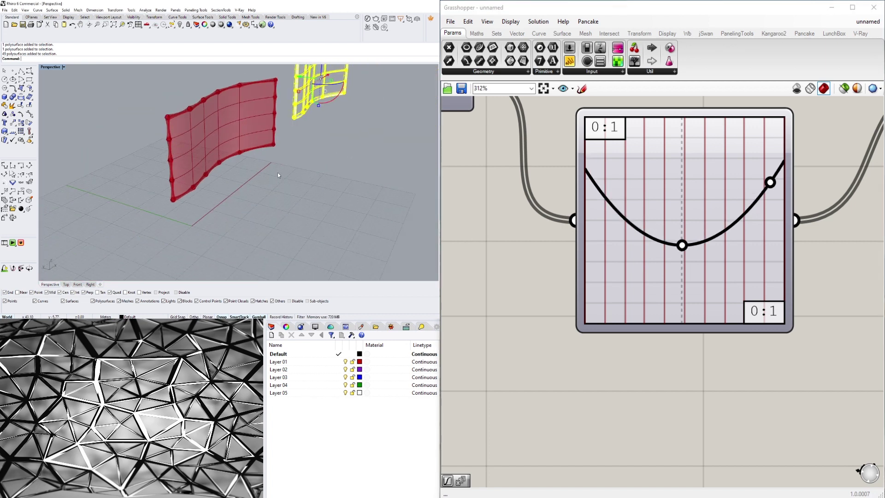
pyautogui.click(277, 173)
pyautogui.scroll(-6, 676, 253)
pyautogui.moveTo(698, 278); pyautogui.dragTo(655, 294, button='right')
pyautogui.moveTo(578, 315); pyautogui.dragTo(745, 279, button='right')
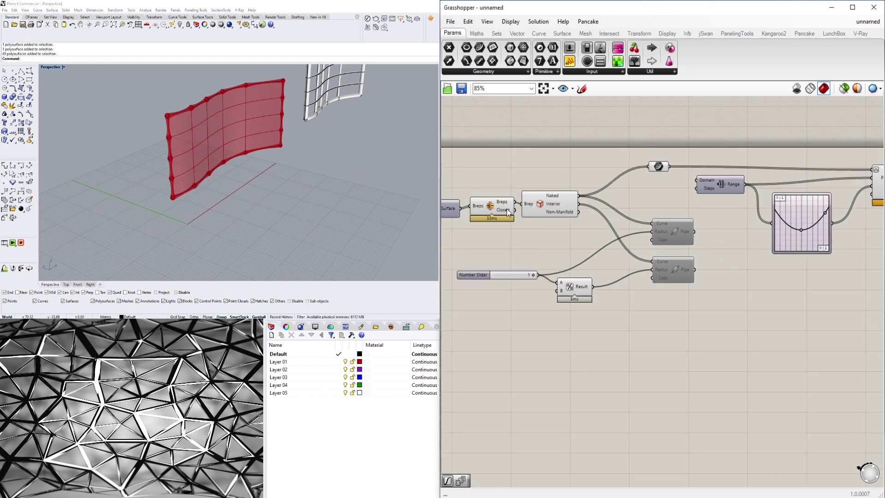
pyautogui.scroll(-5, 544, 215)
pyautogui.moveTo(512, 230); pyautogui.dragTo(636, 226, button='right')
pyautogui.scroll(4, 657, 200)
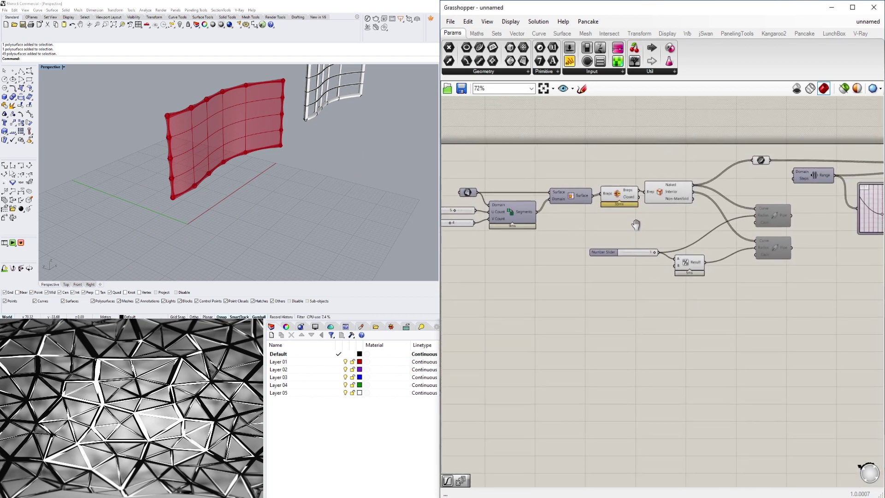
pyautogui.moveTo(712, 217); pyautogui.dragTo(645, 225, button='right')
pyautogui.moveTo(230, 138); pyautogui.dragTo(203, 125, button='right')
pyautogui.moveTo(776, 208); pyautogui.dragTo(649, 220, button='right')
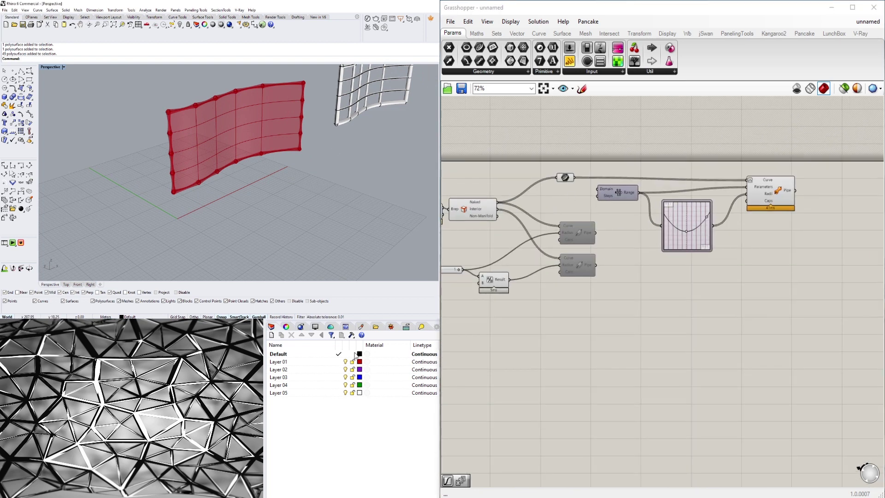
# - Connect the Brep Edges Interior output to the naked-edge Curve parameter as well, keeping the Naked connection
pyautogui.scroll(4, 488, 234)
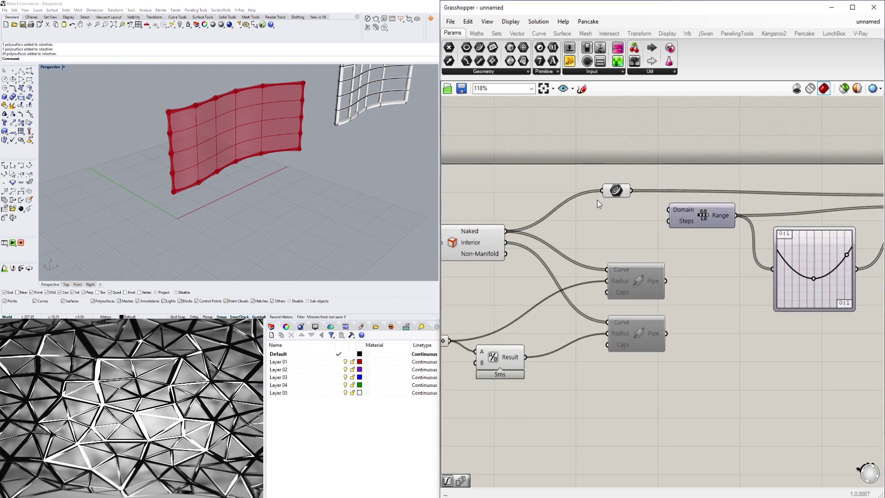
pyautogui.click(619, 190)
pyautogui.keyDown('shift'); pyautogui.moveTo(528, 228); pyautogui.dragTo(602, 190); pyautogui.keyUp('shift')
pyautogui.moveTo(244, 140); pyautogui.dragTo(228, 124, button='right')
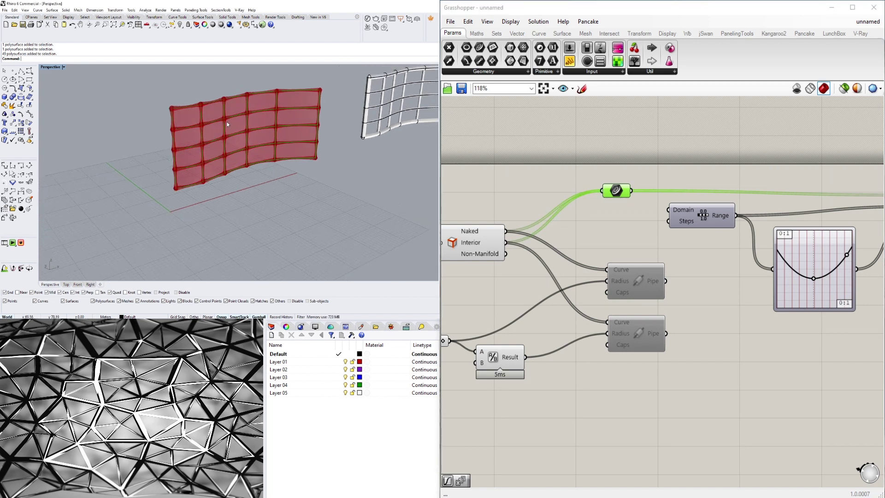
pyautogui.scroll(5, 228, 124)
pyautogui.scroll(-7, 228, 123)
# - Set the U Count and V Count sliders of the surface's domain division to 10
pyautogui.scroll(-6, 638, 245)
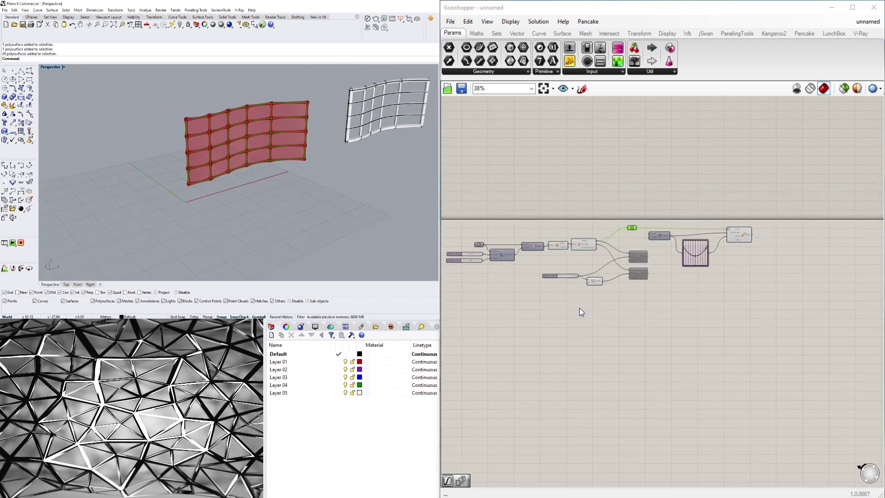
pyautogui.scroll(5, 520, 308)
pyautogui.moveTo(477, 221); pyautogui.dragTo(643, 248, button='right')
pyautogui.scroll(3, 643, 248)
pyautogui.moveTo(527, 205); pyautogui.dragTo(610, 233, button='right')
pyautogui.scroll(3, 611, 232)
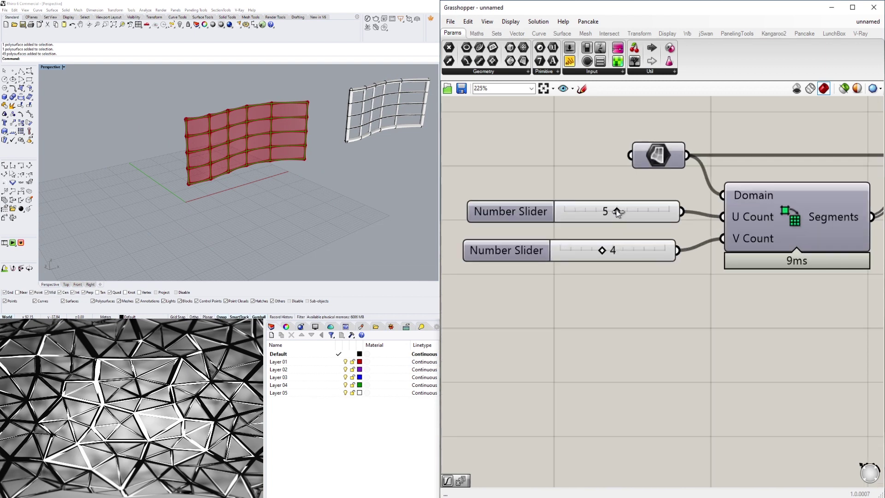
pyautogui.moveTo(667, 210); pyautogui.dragTo(670, 233)
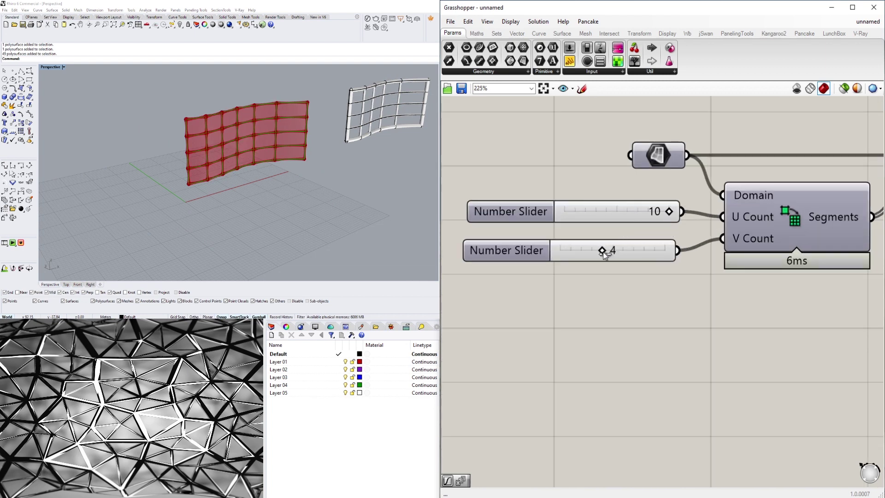
pyautogui.moveTo(604, 255); pyautogui.dragTo(614, 253)
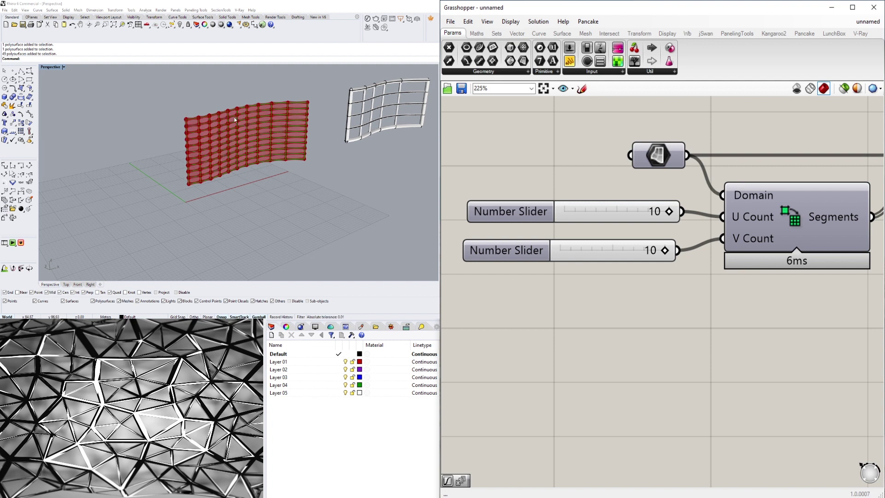
# - Set the V Count slider to 5 and inspect the panelled surface up close
pyautogui.doubleClick(664, 250)
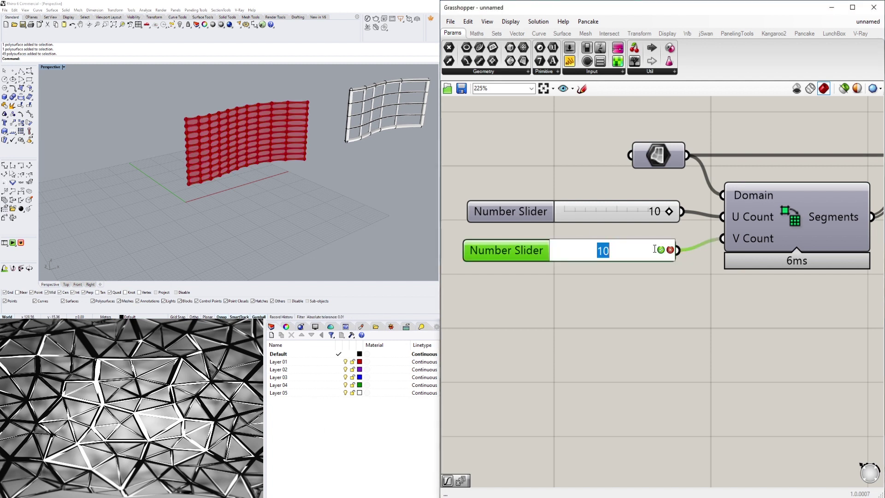
pyautogui.write('5')
pyautogui.press('Return')
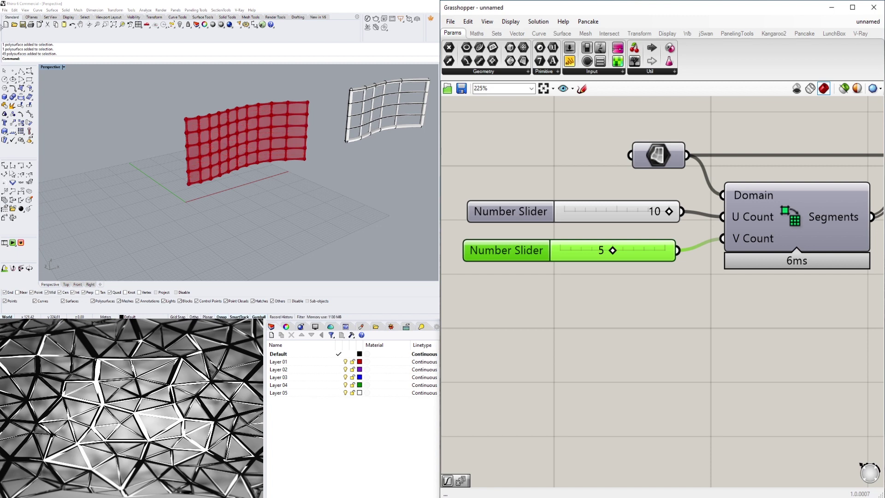
pyautogui.scroll(5, 201, 152)
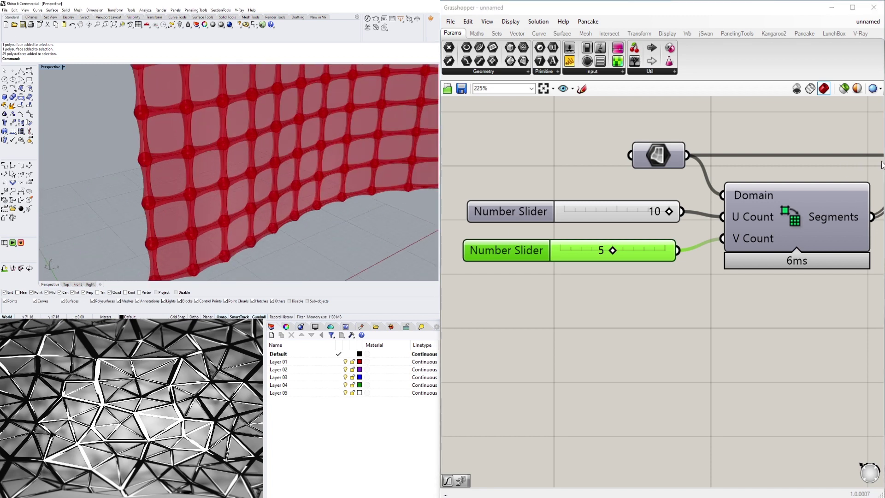
# - Review the definition from the surface division through Brep Edges to the Graph Mapper, and examine the piped grid
pyautogui.scroll(-5, 807, 193)
pyautogui.moveTo(806, 193); pyautogui.dragTo(702, 288, button='right')
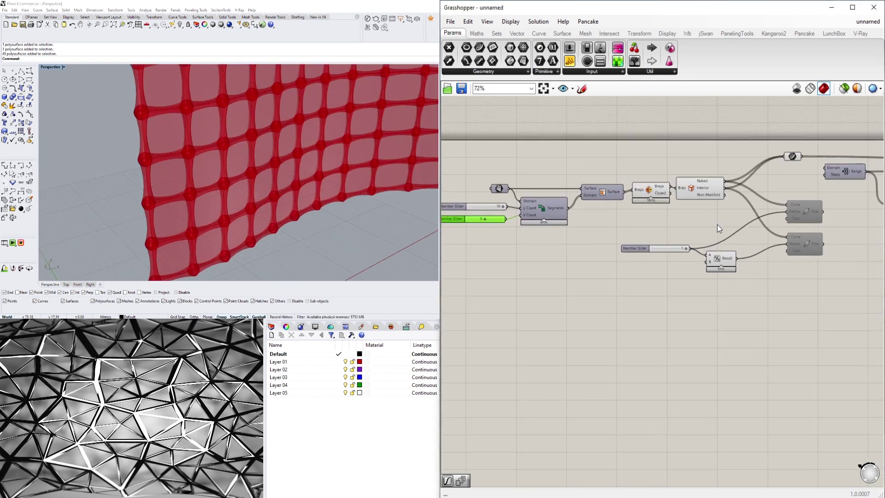
pyautogui.click(648, 192)
pyautogui.click(751, 240)
pyautogui.scroll(-3, 752, 241)
pyautogui.moveTo(765, 300); pyautogui.dragTo(809, 277, button='right')
pyautogui.scroll(3, 657, 245)
pyautogui.moveTo(658, 245); pyautogui.dragTo(762, 265, button='right')
pyautogui.scroll(-3, 295, 109)
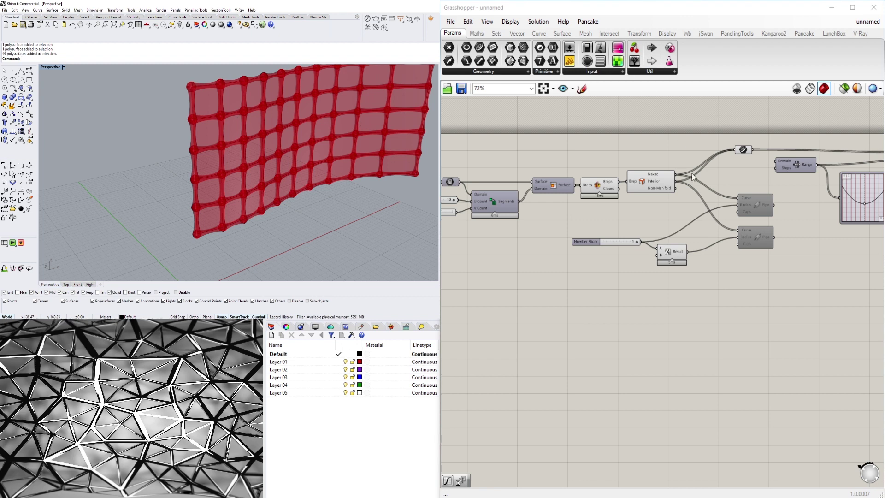
pyautogui.scroll(-2, 731, 168)
pyautogui.moveTo(863, 153); pyautogui.dragTo(769, 172, button='right')
pyautogui.scroll(2, 779, 171)
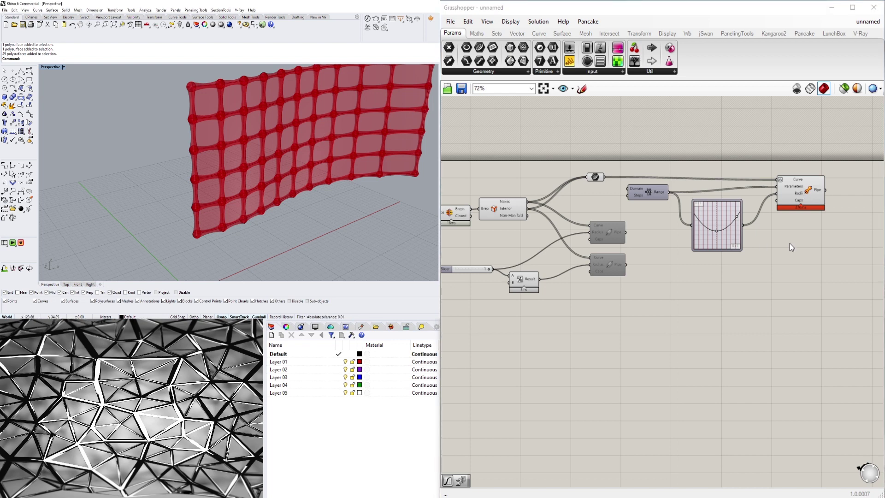
pyautogui.scroll(5, 709, 220)
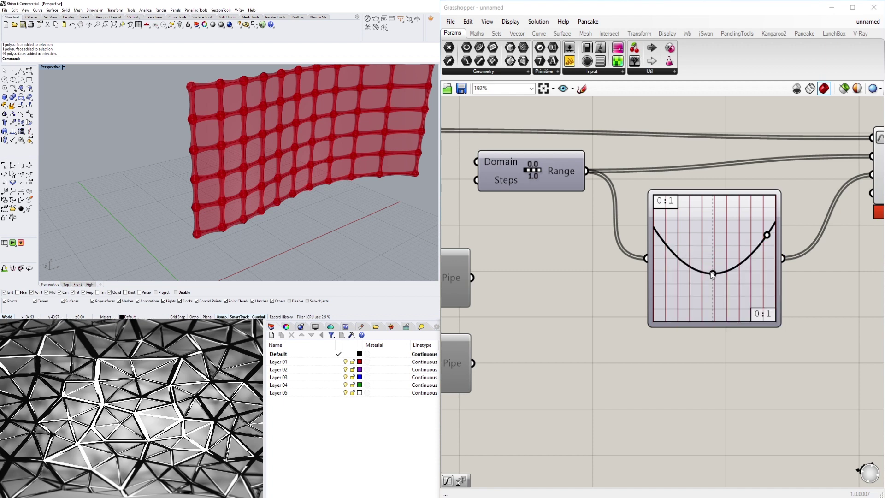
pyautogui.scroll(-2, 780, 223)
pyautogui.moveTo(780, 223); pyautogui.dragTo(726, 227, button='right')
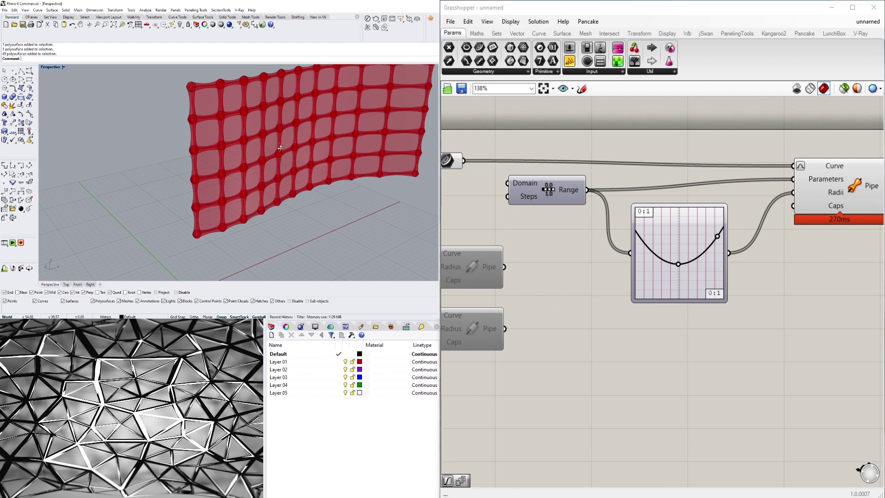
pyautogui.moveTo(279, 147); pyautogui.dragTo(310, 137, button='right')
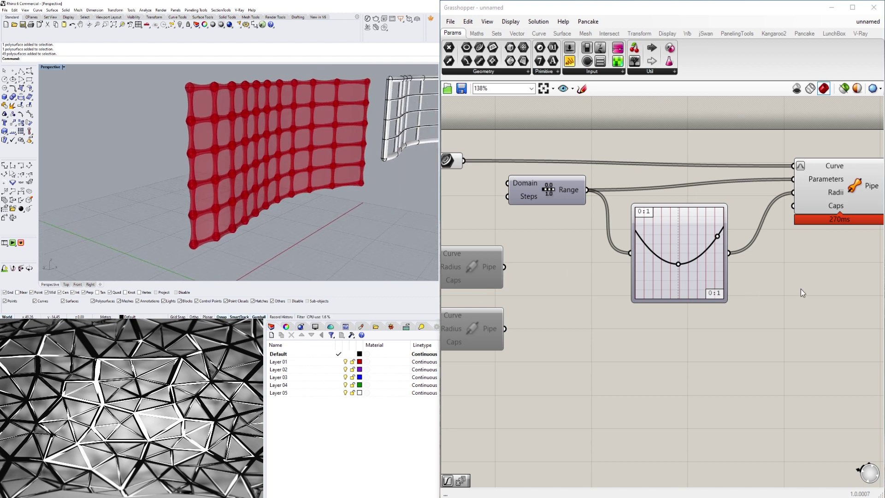
# - Move the Pipe Variable component up slightly to straighten its Curve wire, deselect it and check the piped surface
pyautogui.moveTo(856, 259); pyautogui.dragTo(787, 281, button='right')
pyautogui.click(776, 221)
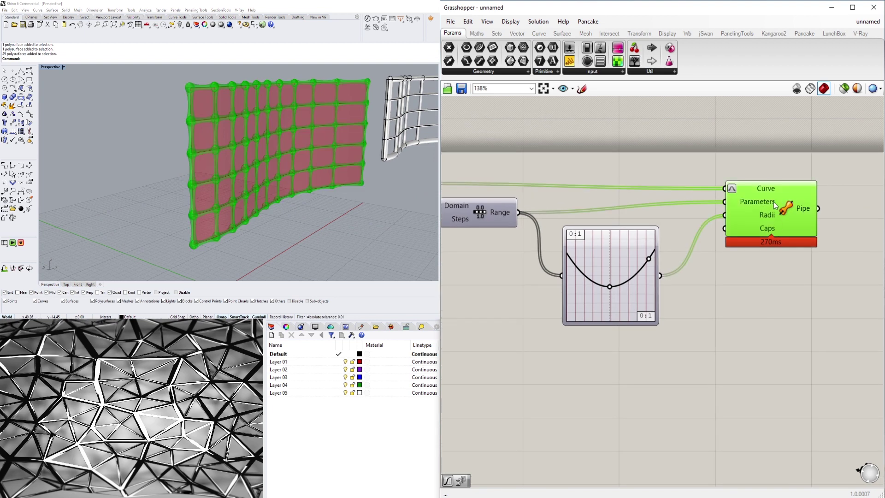
pyautogui.moveTo(774, 201); pyautogui.dragTo(773, 194)
pyautogui.click(300, 154)
pyautogui.scroll(-3, 306, 208)
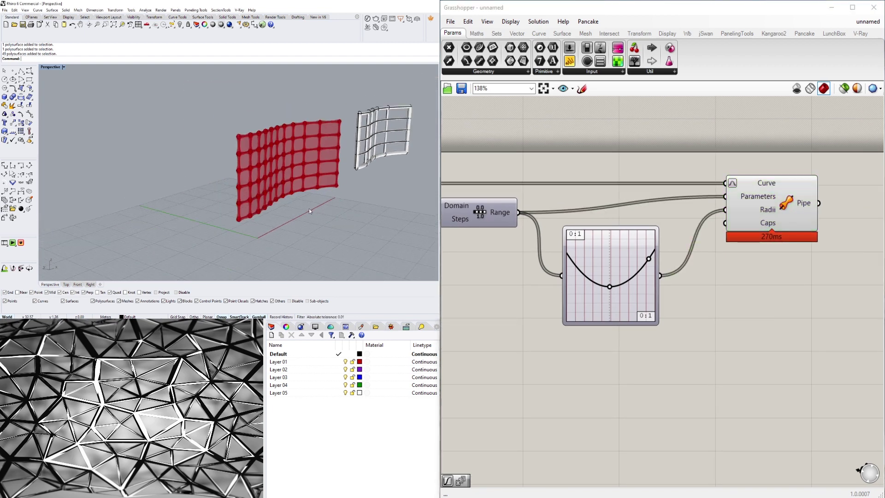
pyautogui.moveTo(318, 206); pyautogui.dragTo(305, 215, button='right')
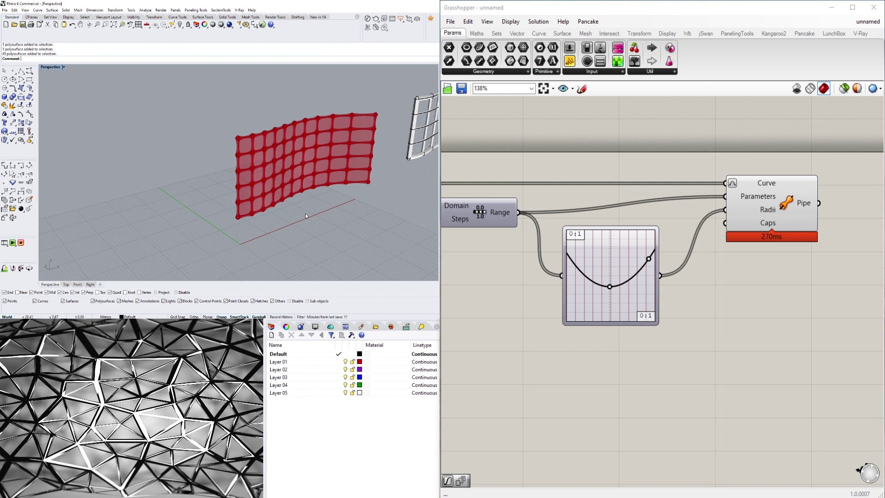